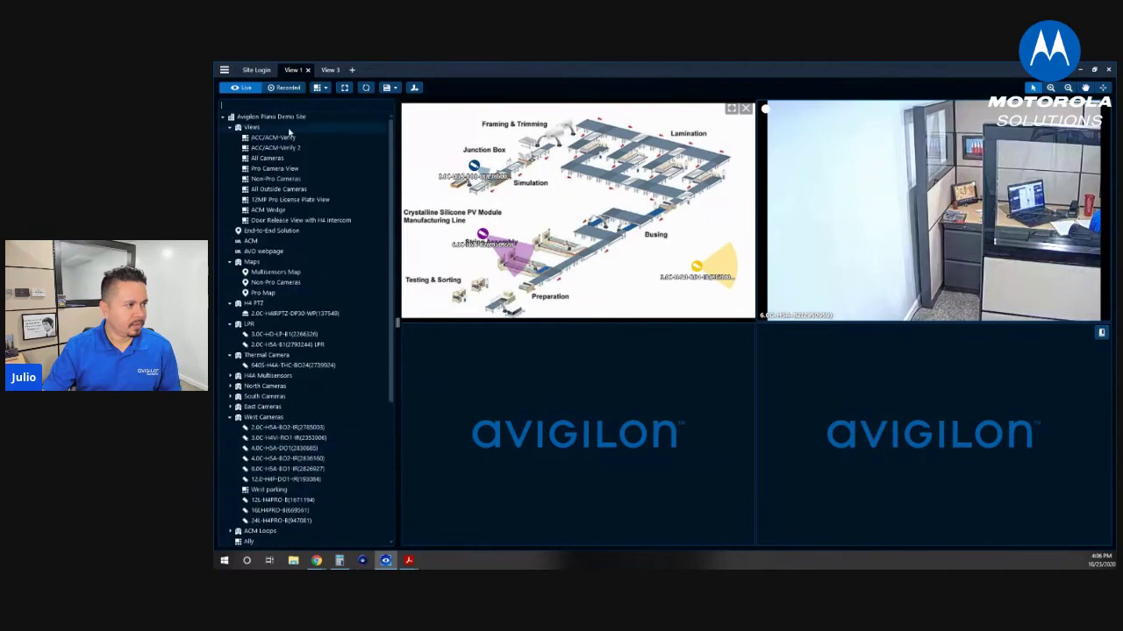
Open the Rules settings for the site listed below Avigilon Plano Demo Site in Site Setup
left_click(225, 71)
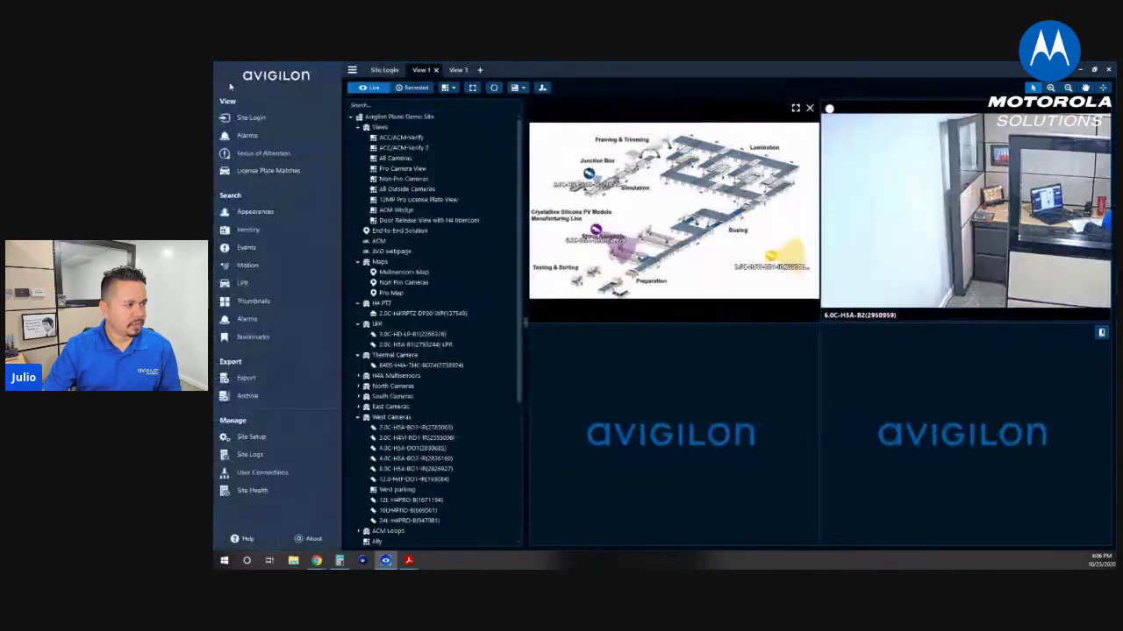
left_click(230, 442)
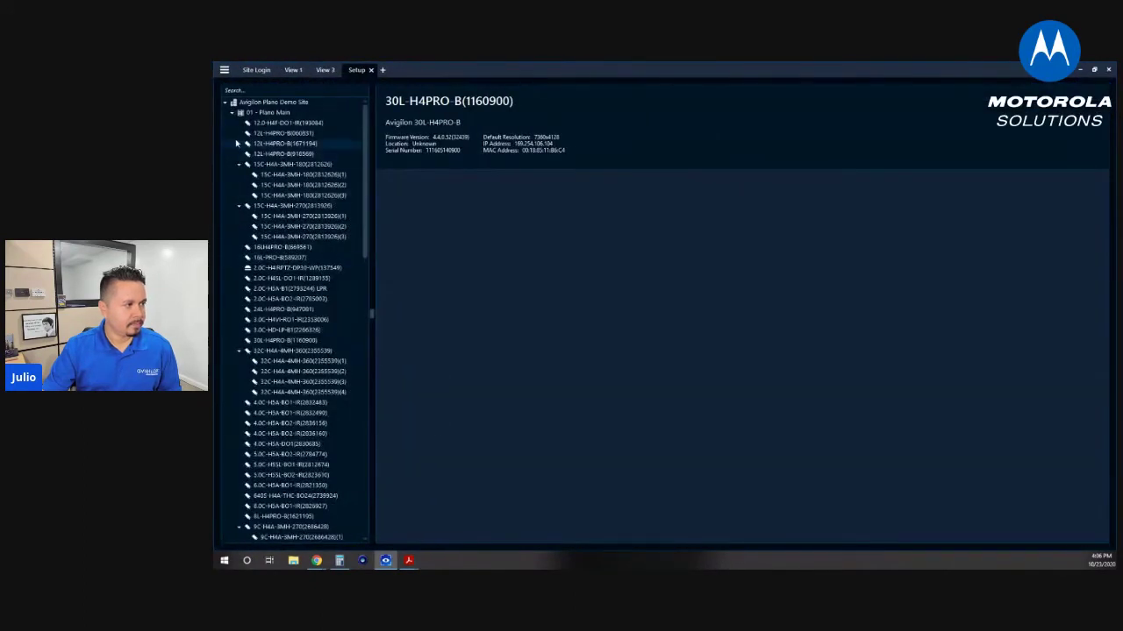
left_click(224, 104)
left_click(267, 113)
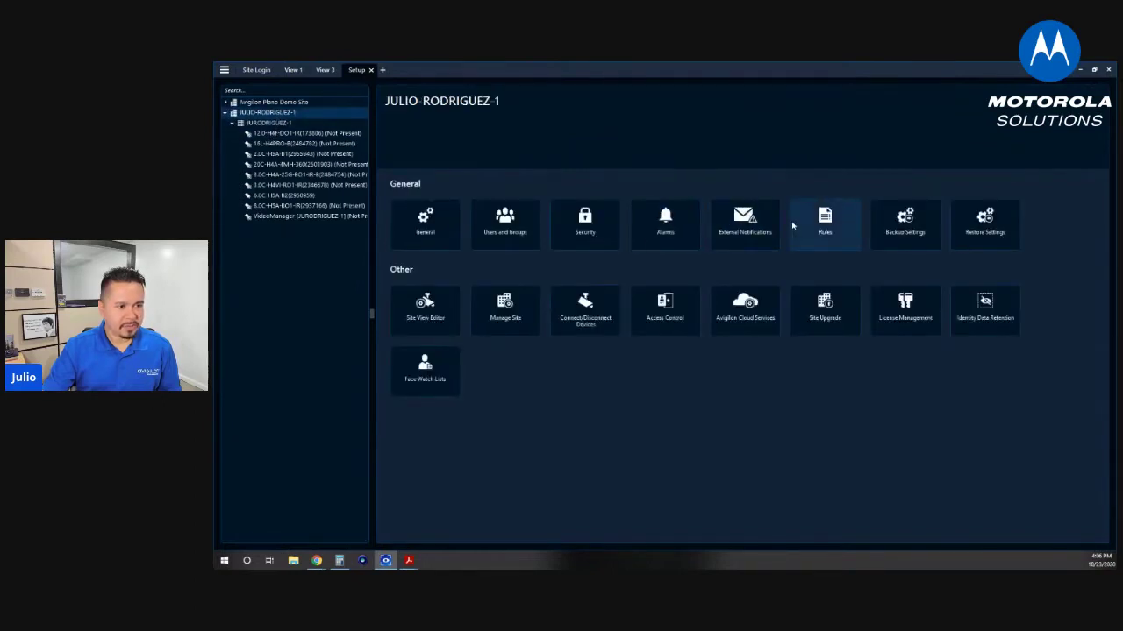
left_click(820, 228)
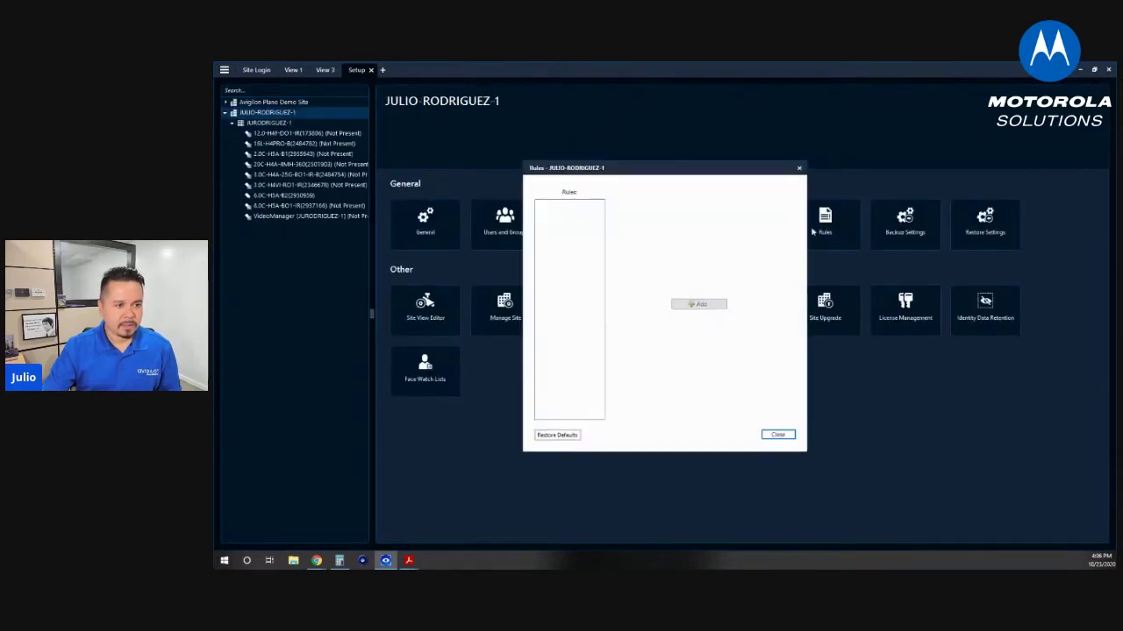
Start a new rule triggered by the start and end of both motion detection and video analytics events
left_click(710, 302)
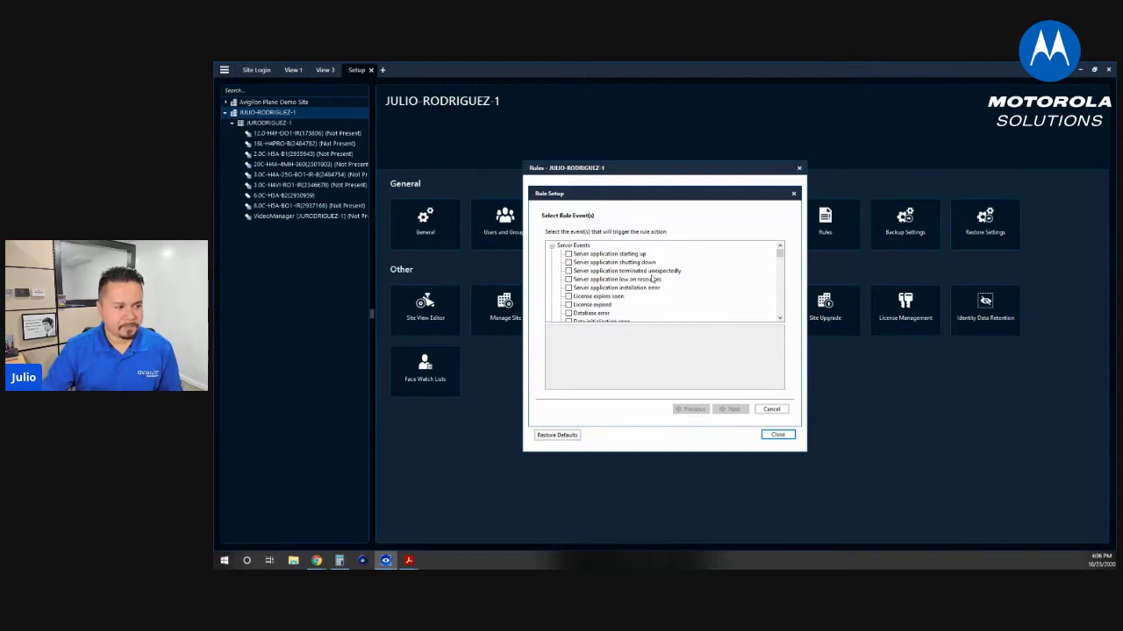
scroll(577, 274, "down", 2)
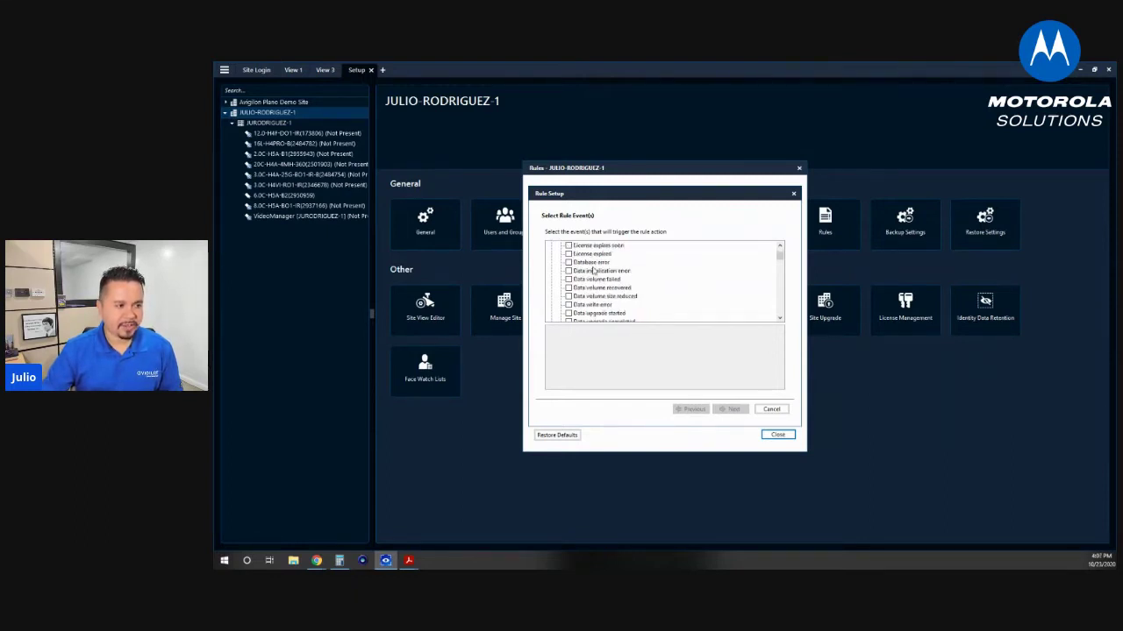
scroll(594, 272, "up", 2)
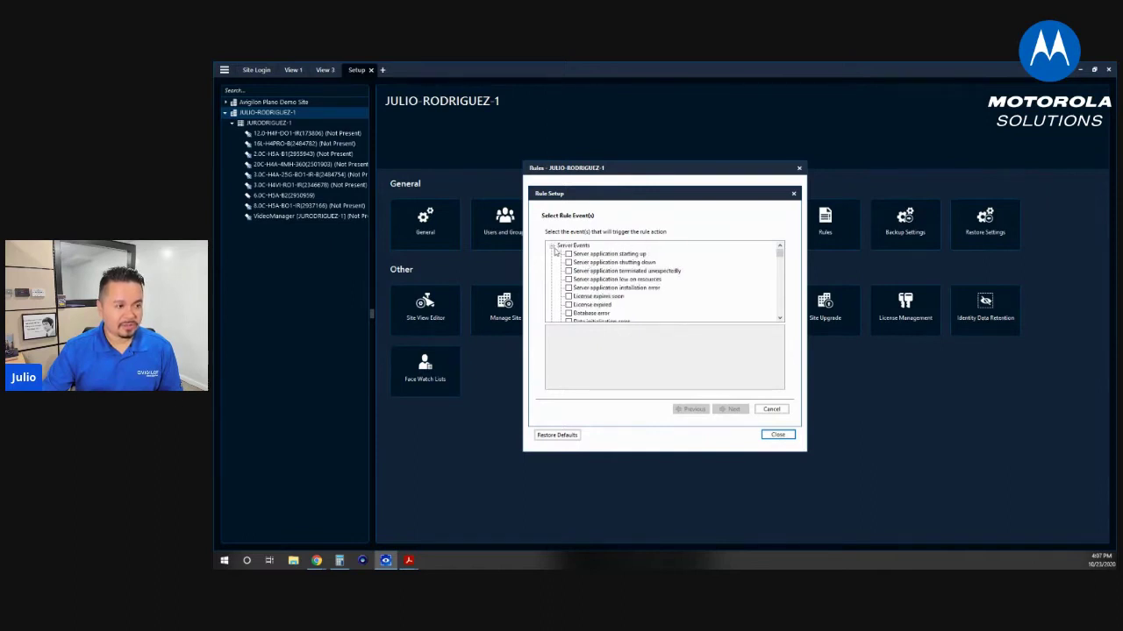
left_click(553, 249)
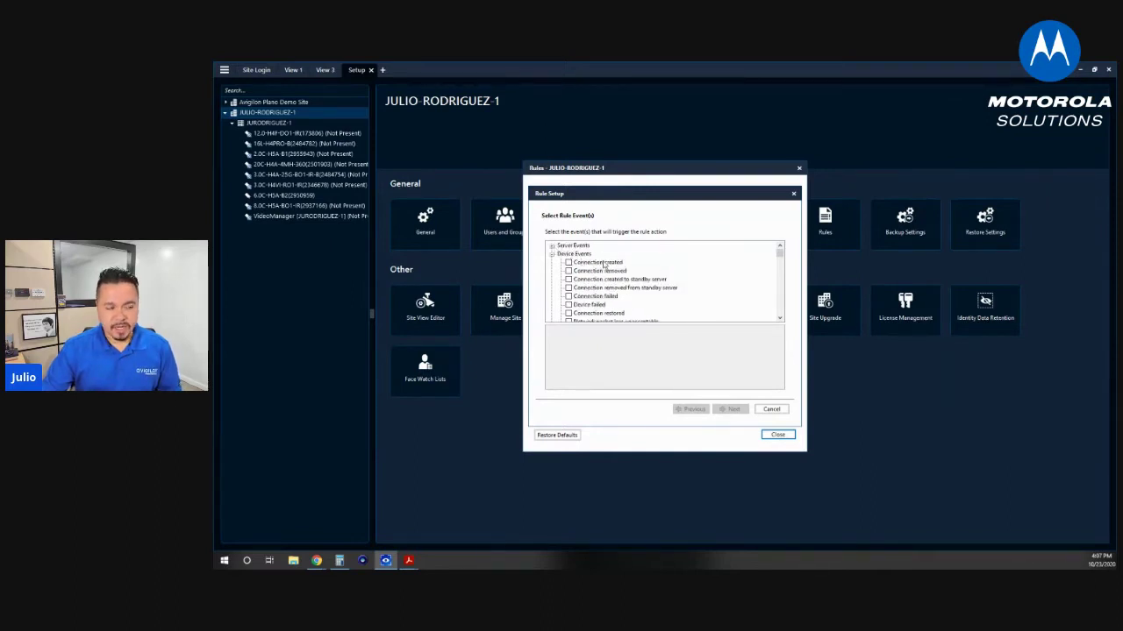
scroll(590, 280, "down", 1)
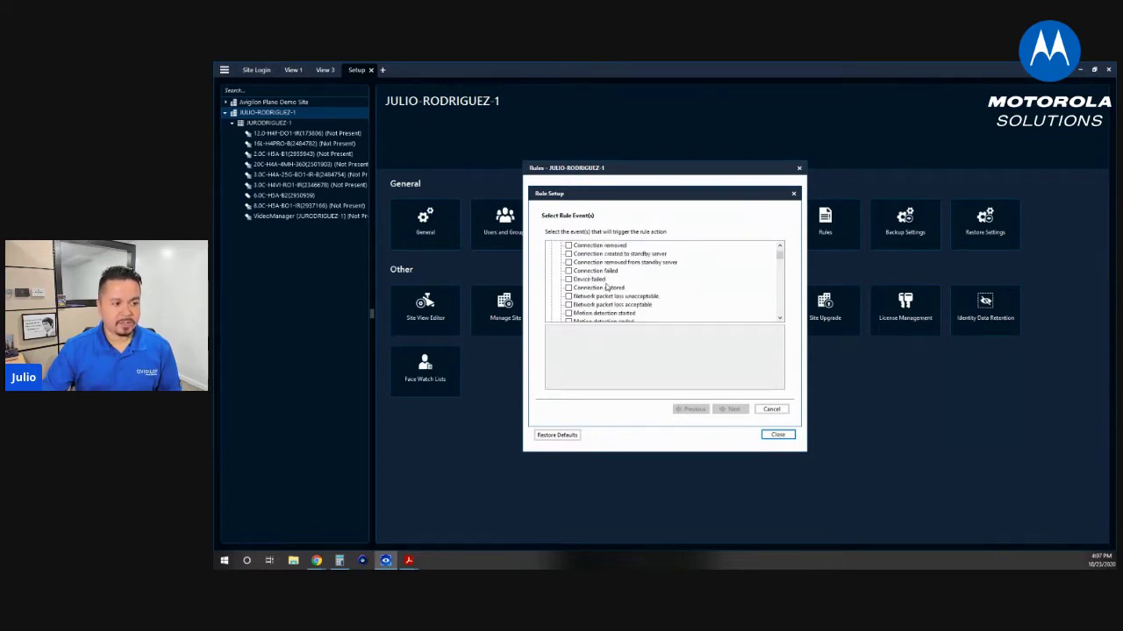
scroll(606, 287, "down", 1)
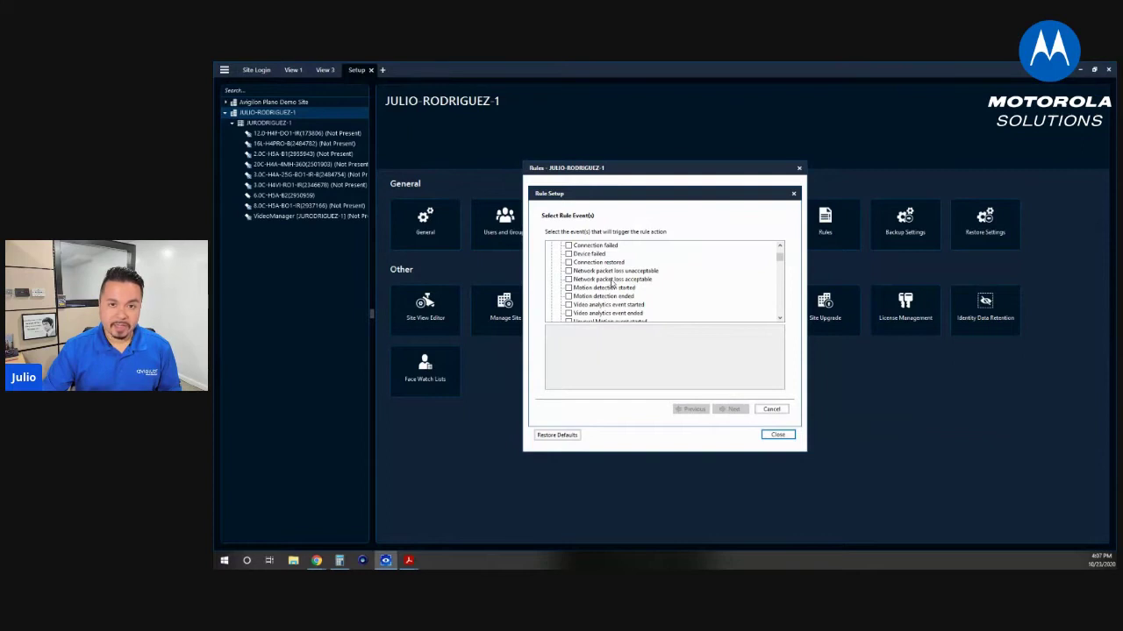
scroll(612, 282, "down", 1)
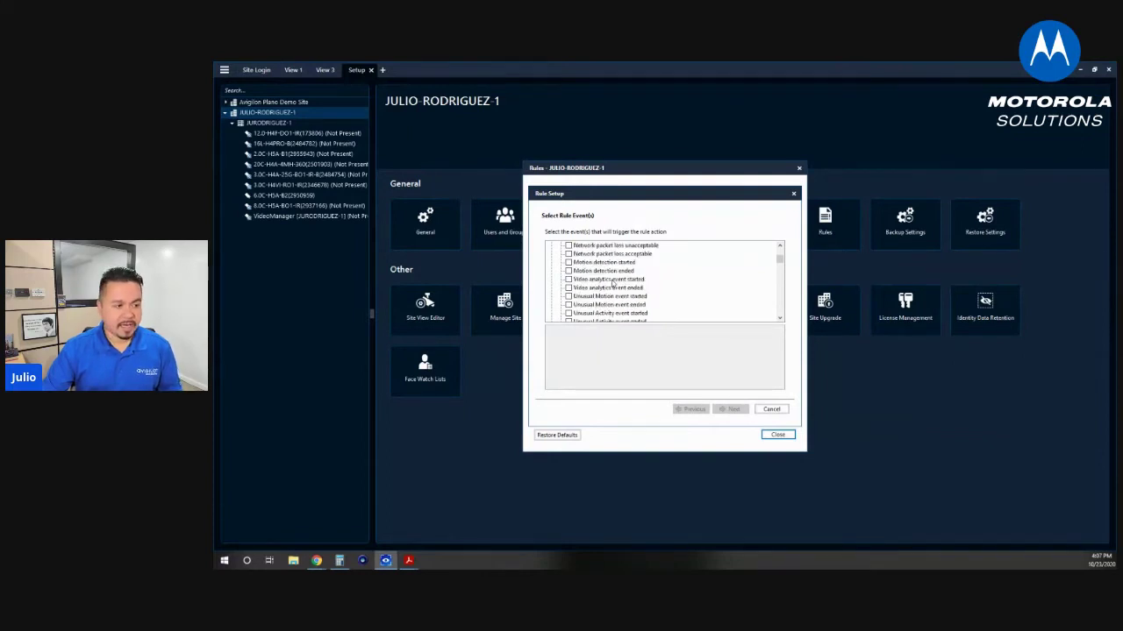
left_click(568, 271)
left_click(568, 279)
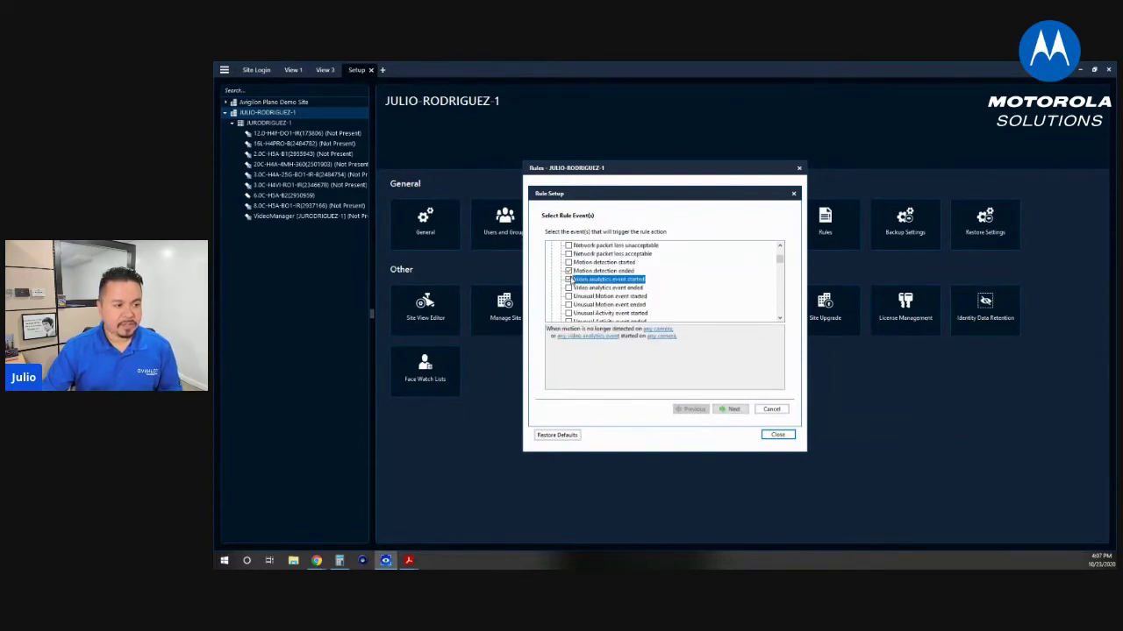
left_click(568, 288)
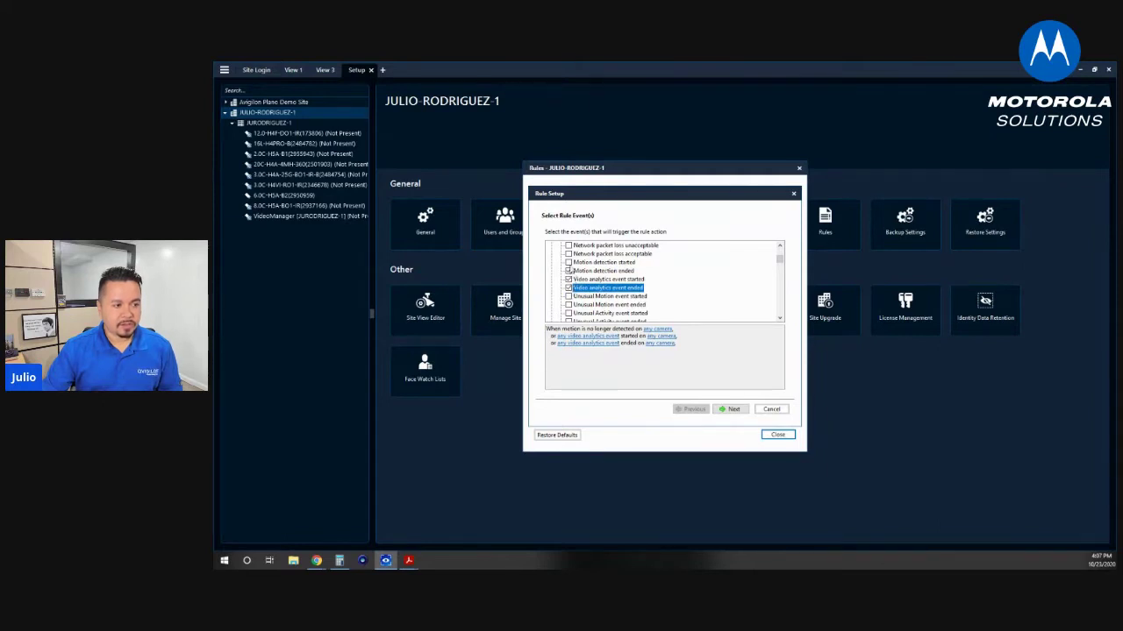
left_click(569, 262)
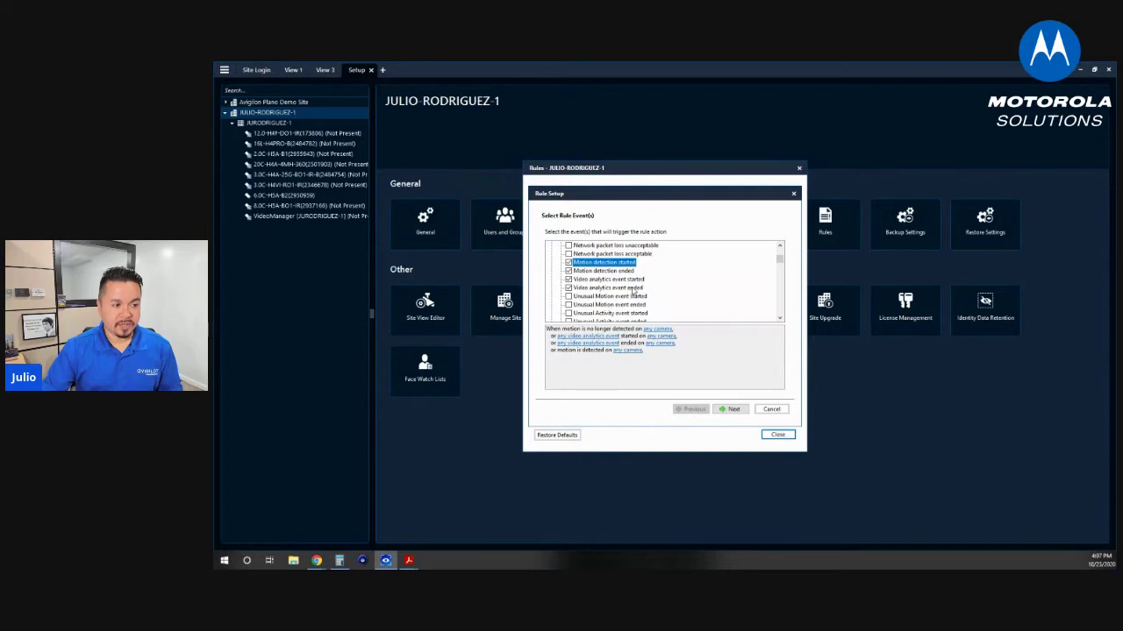
Reduce the rule's trigger events to only Video analytics event started
left_click(568, 262)
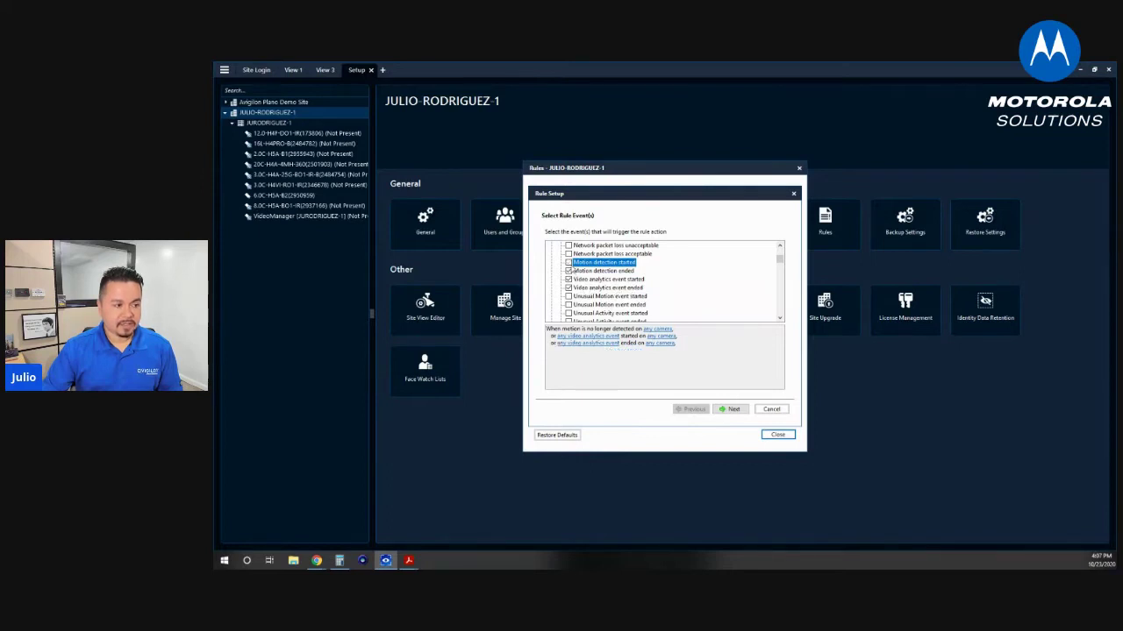
left_click(568, 271)
left_click(568, 280)
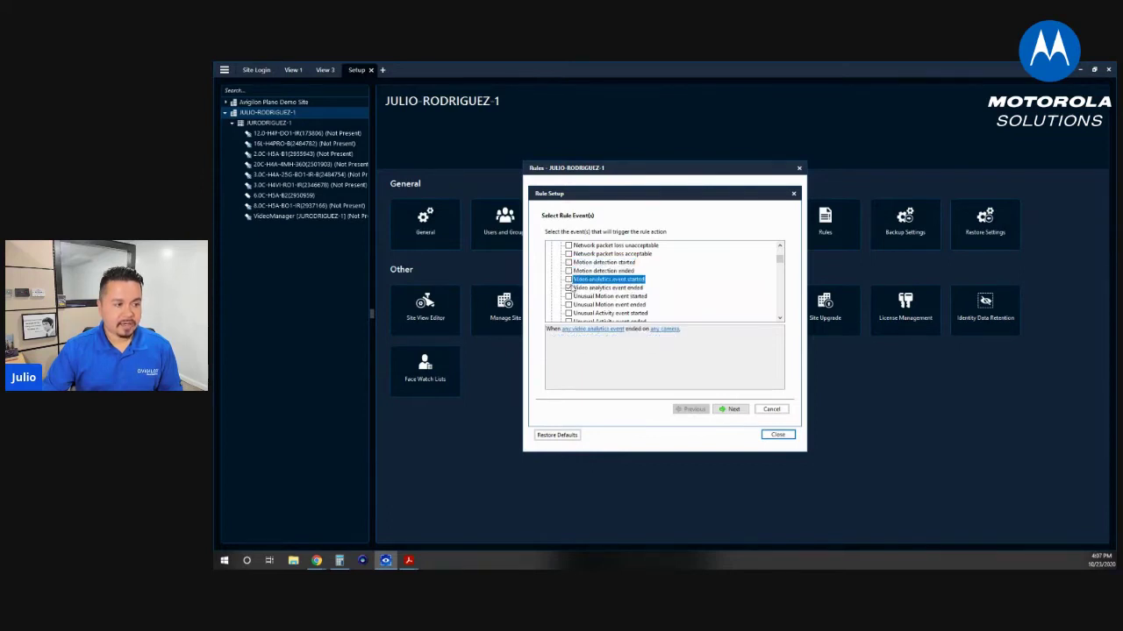
left_click(570, 287)
left_click(589, 282)
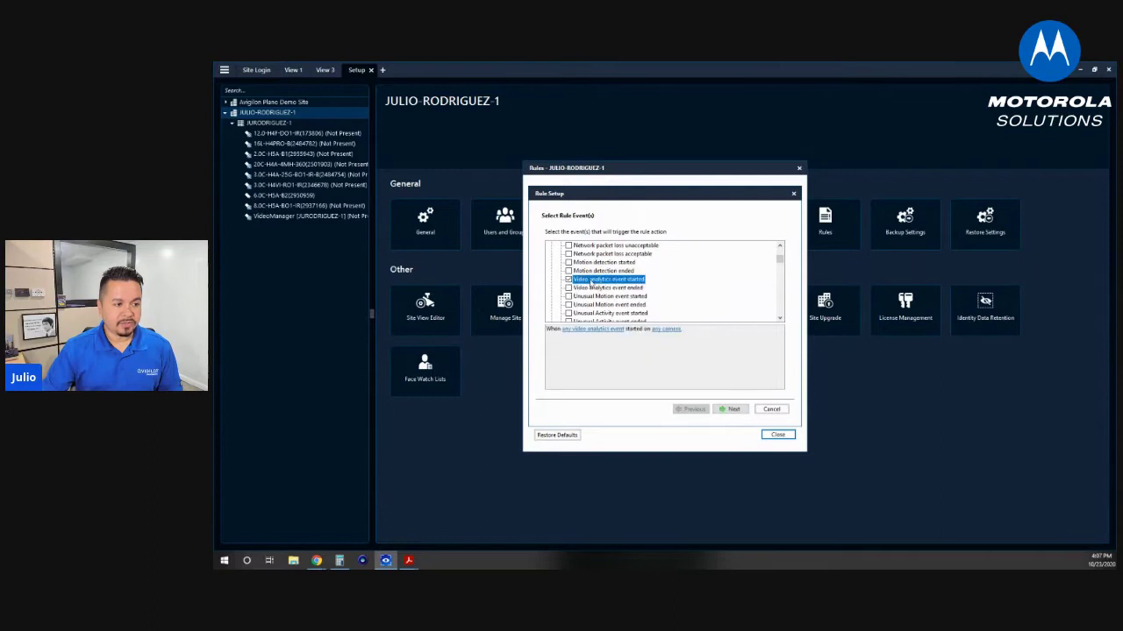
Restrict the video analytics trigger to the Person in Restricted Area event
left_click(593, 331)
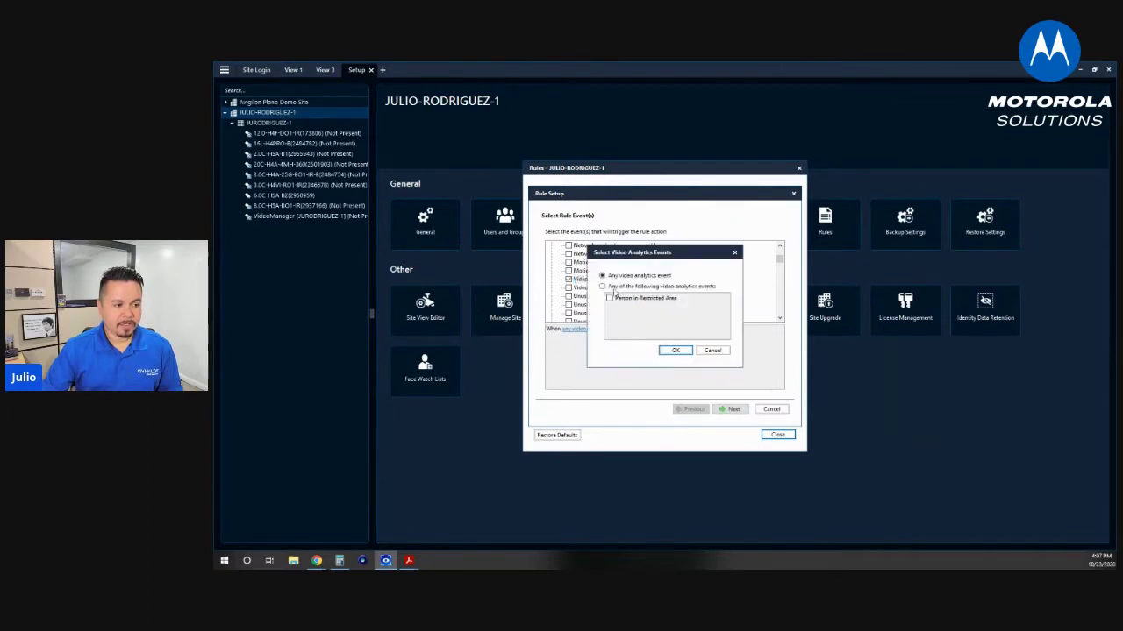
left_click(603, 287)
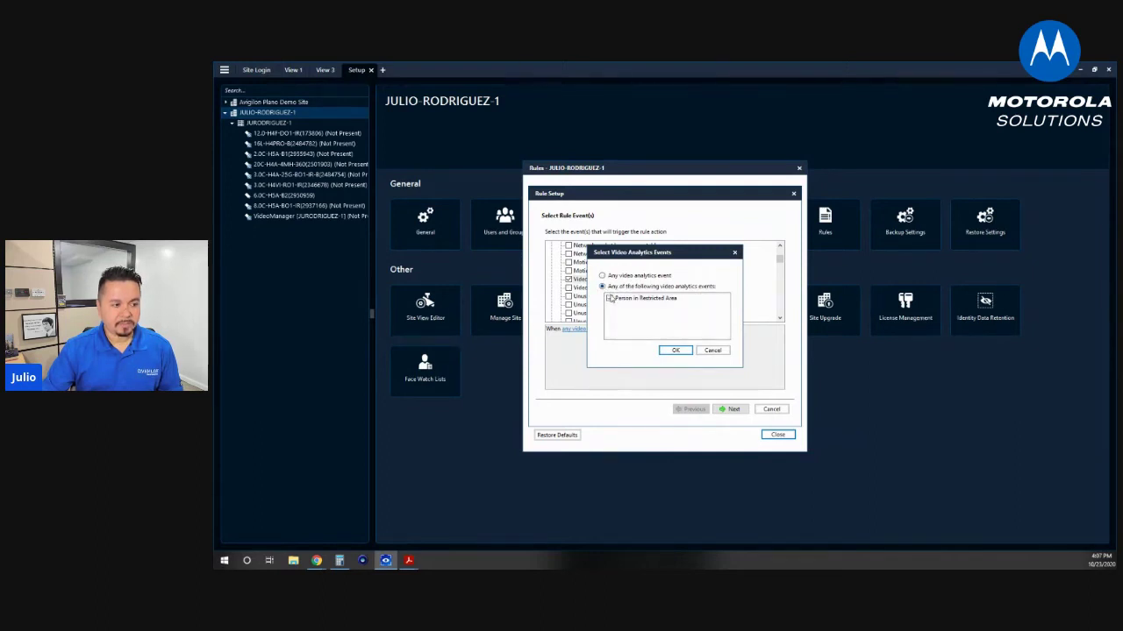
left_click(675, 350)
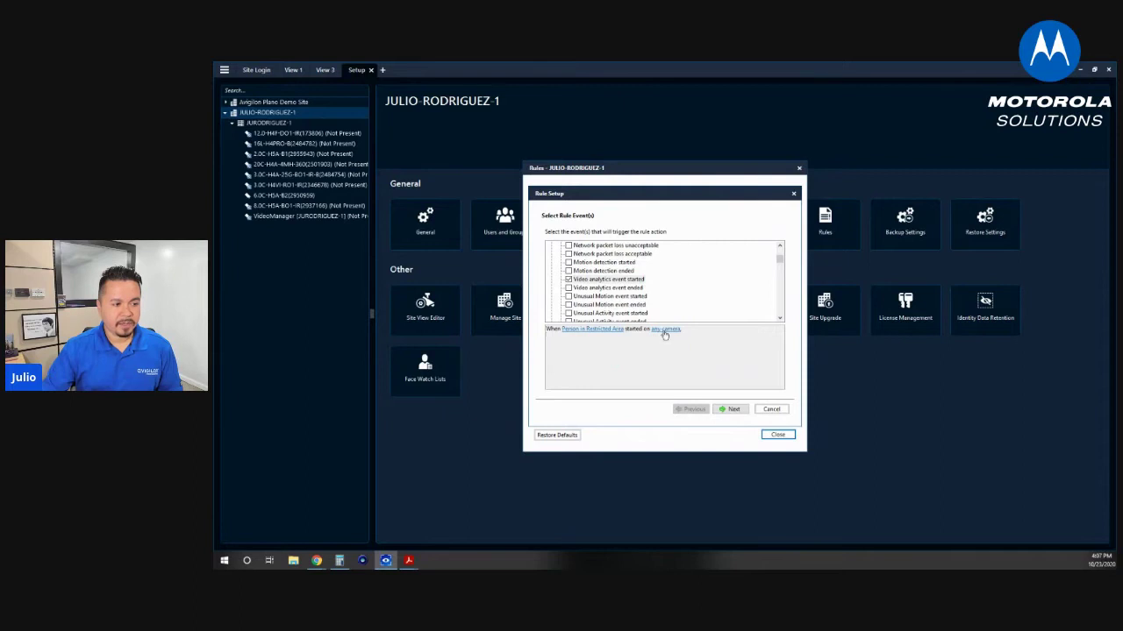
Limit the rule's trigger to the 6.0C-H5A-B2 camera instead of any camera
left_click(666, 330)
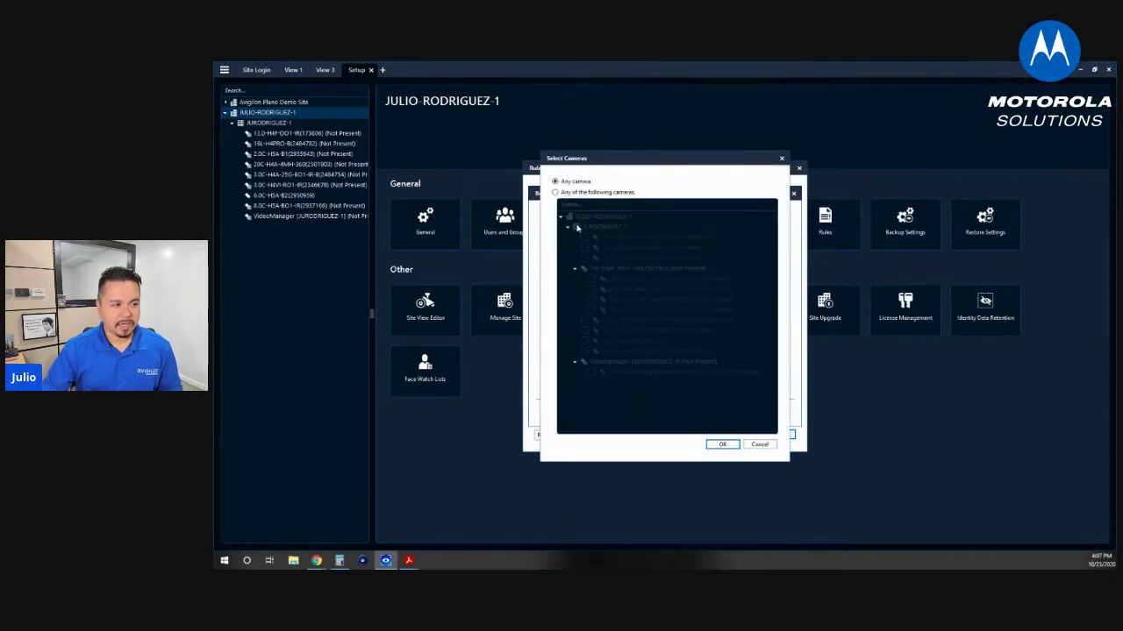
left_click(555, 192)
left_click(584, 341)
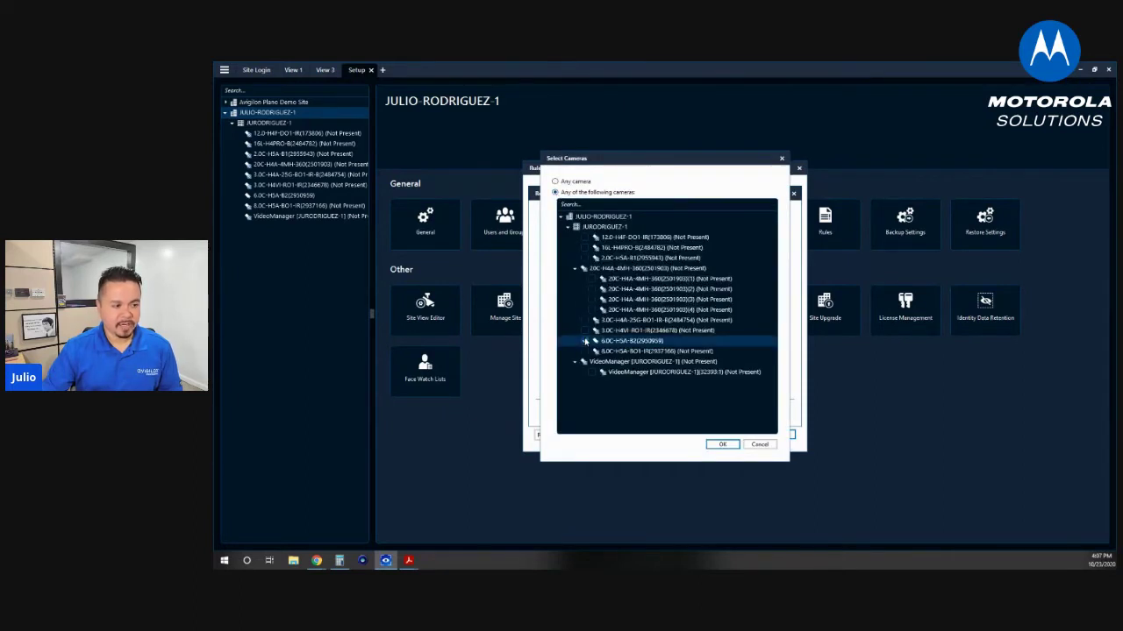
left_click(722, 444)
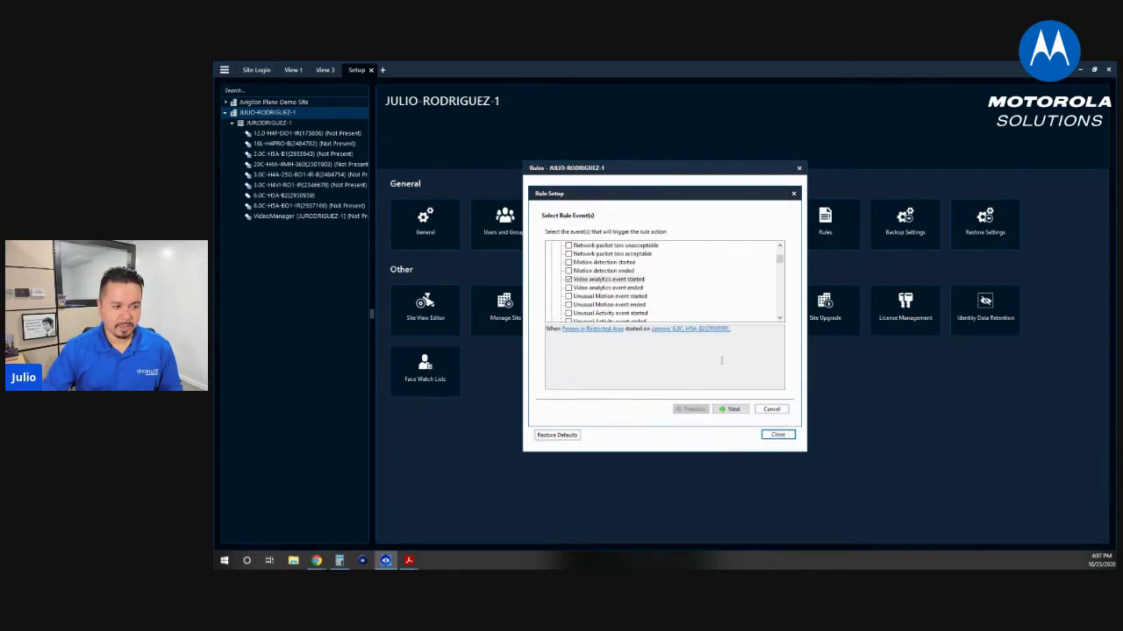
Proceed to the rule actions and try Display on-screen message and Send email, clearing both again
left_click(729, 410)
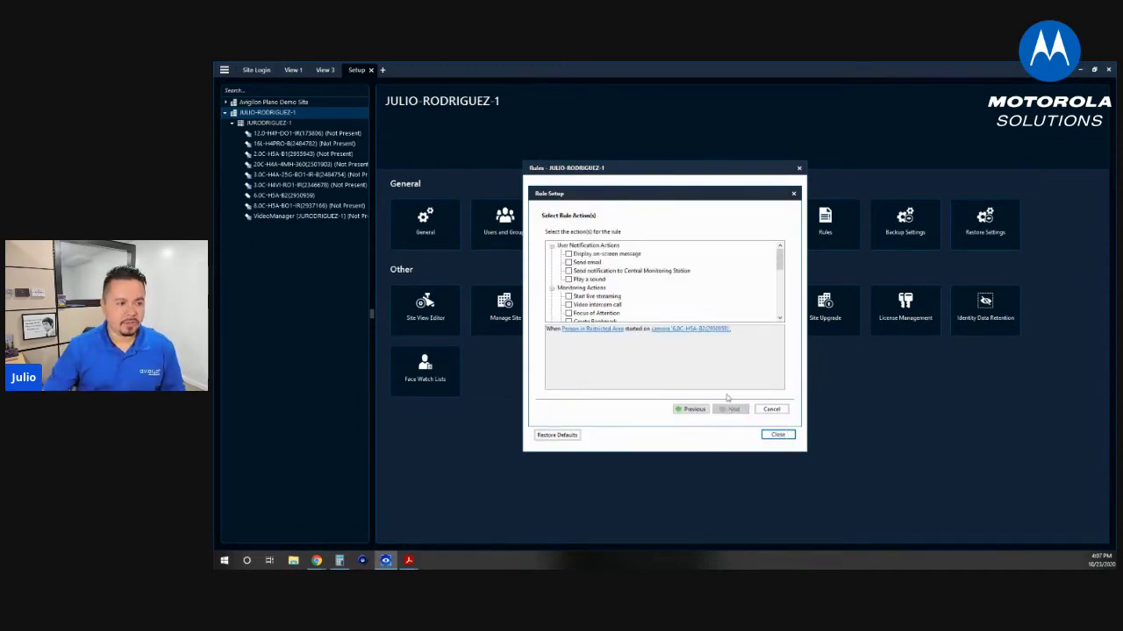
left_click(569, 255)
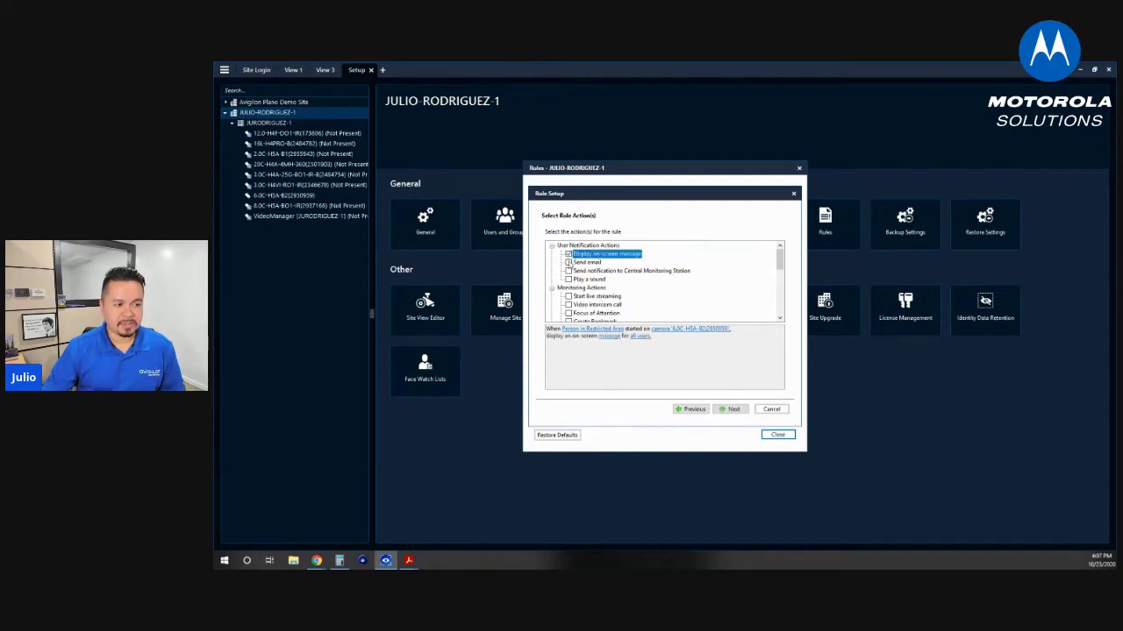
left_click(569, 263)
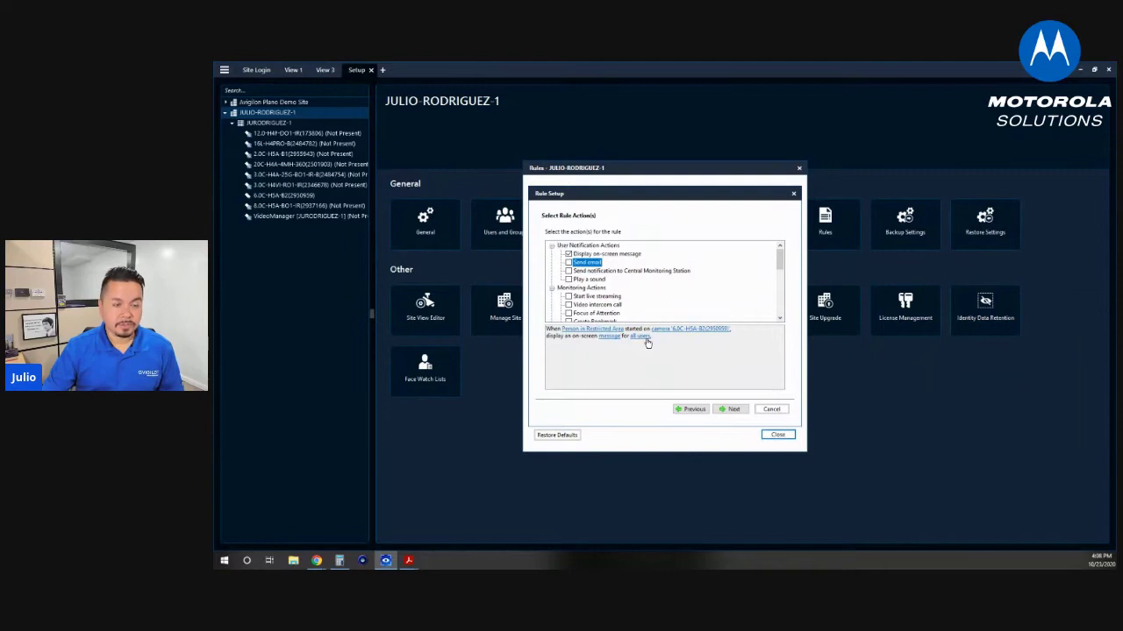
left_click(568, 253)
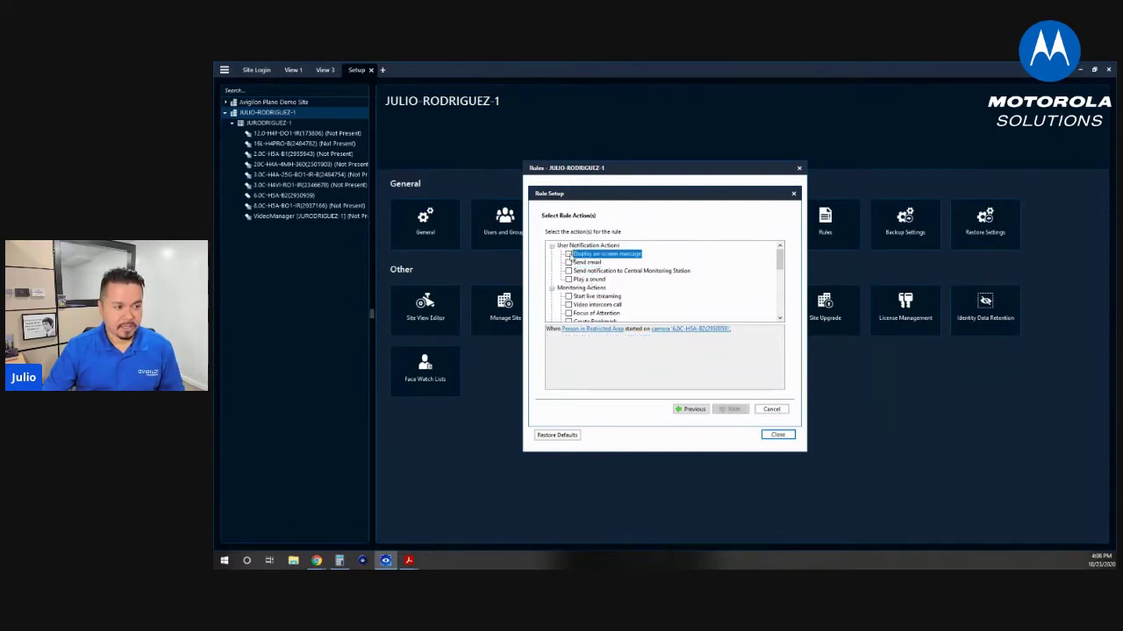
Try the Video intercom call and Focus of Attention actions, then clear them and cancel the new rule
left_click(570, 297)
left_click(568, 304)
scroll(568, 298, "down", 2)
left_click(568, 263)
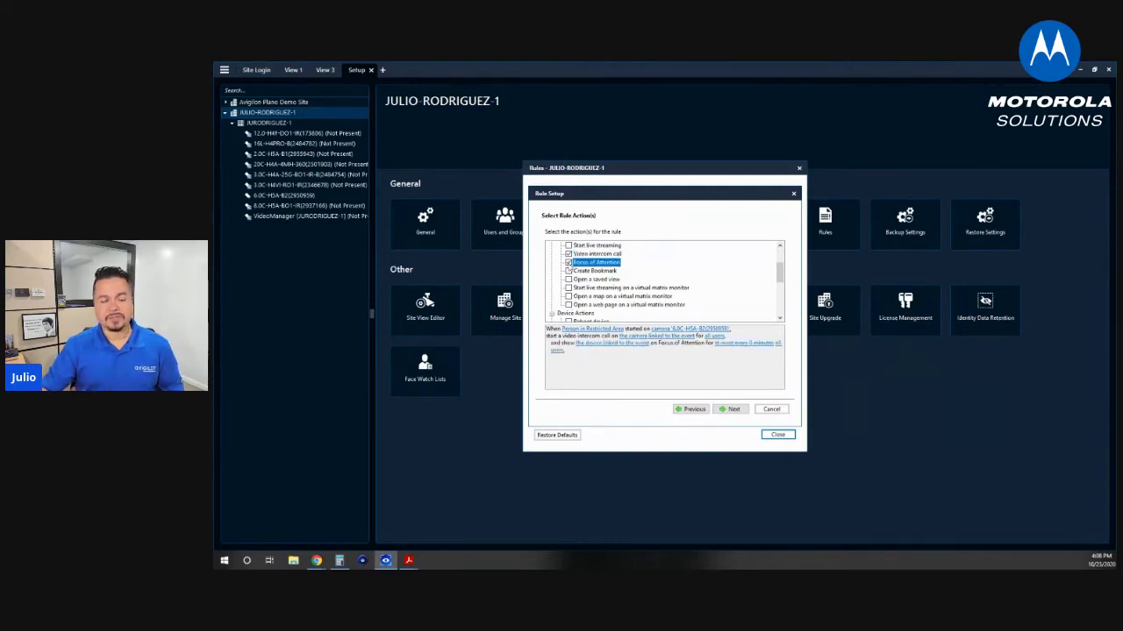
left_click(569, 262)
left_click(568, 253)
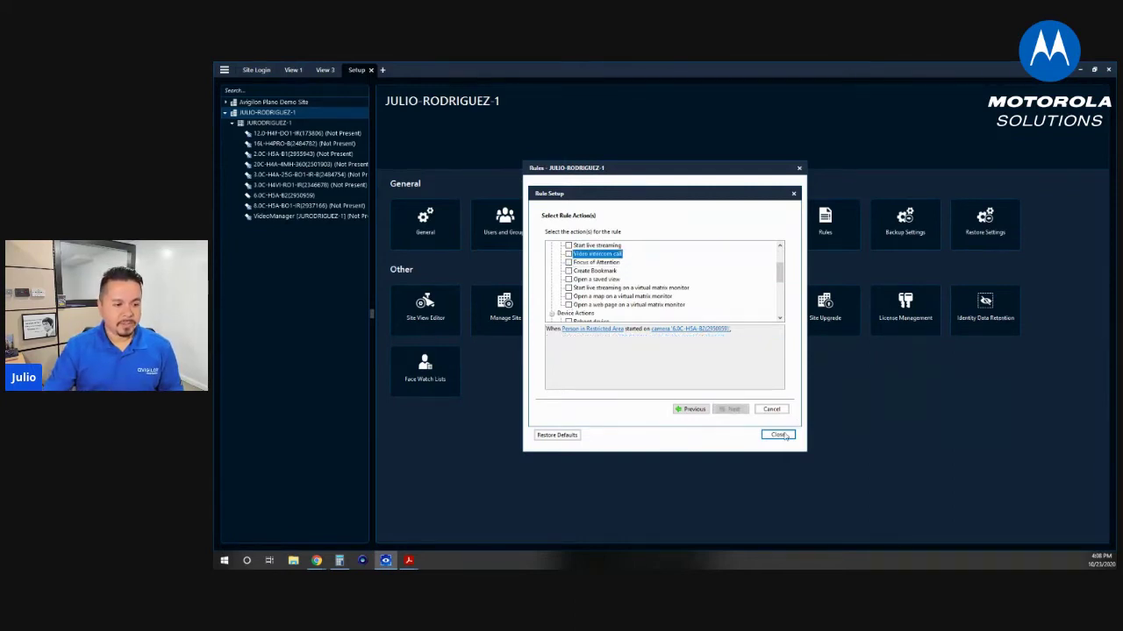
left_click(771, 410)
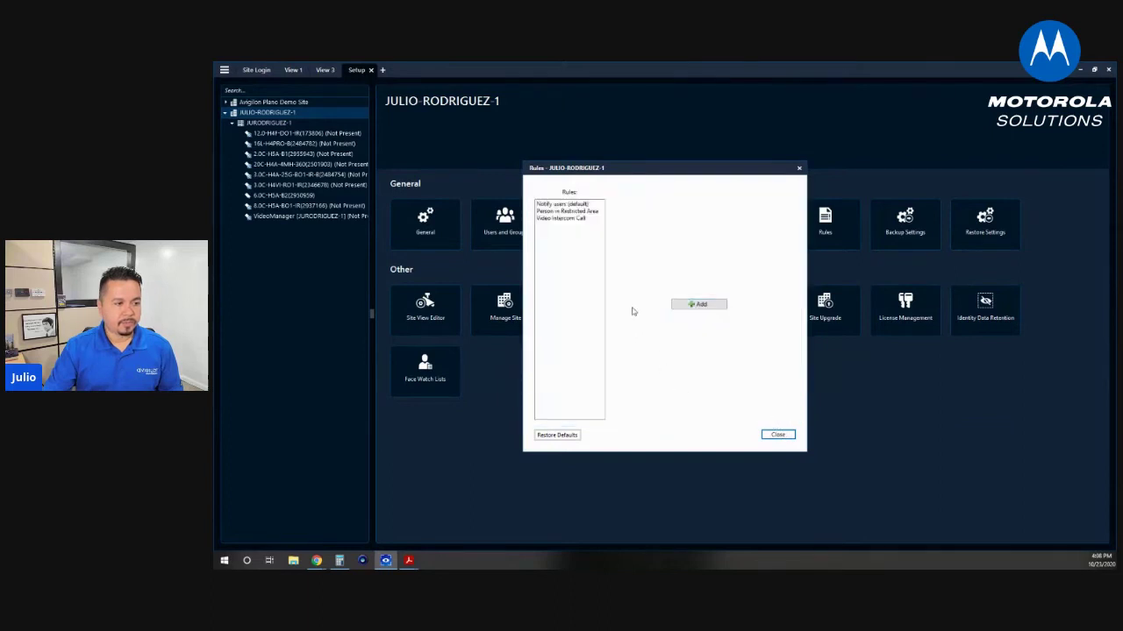
Open the existing Person in Restricted Area rule for editing and advance to its rule properties
left_click(562, 212)
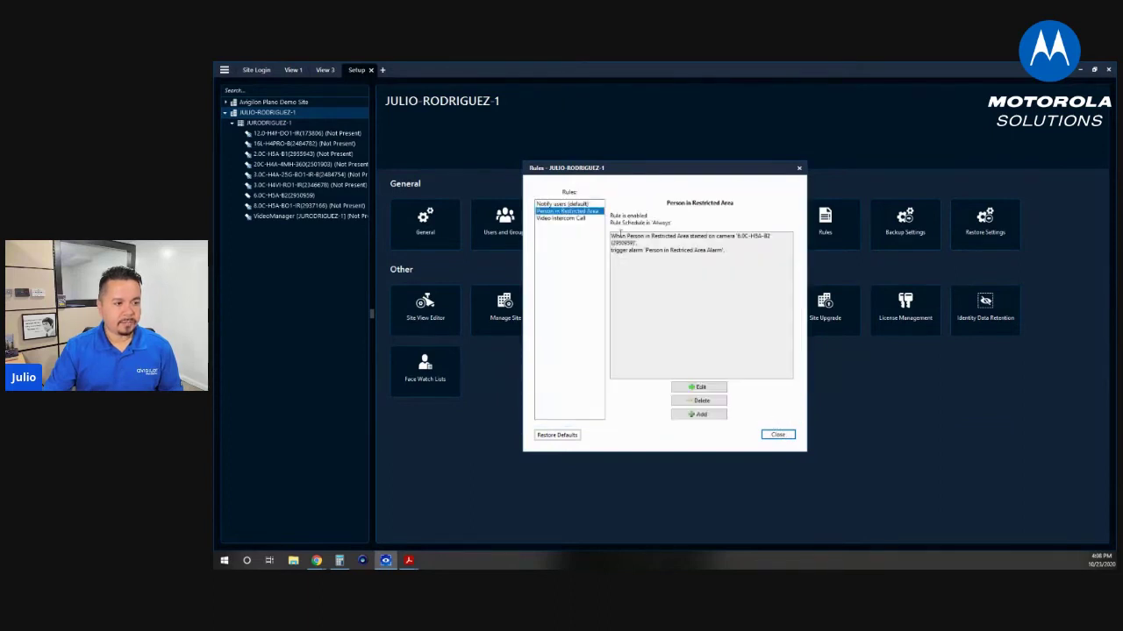
left_click(699, 387)
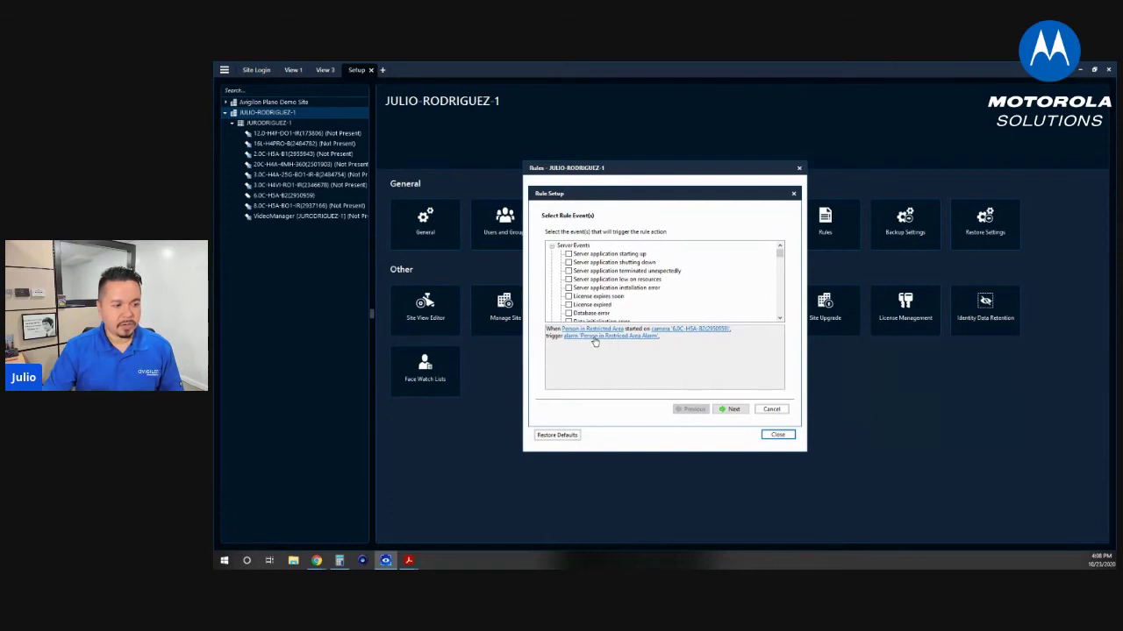
left_click(733, 410)
left_click(735, 410)
left_click(733, 409)
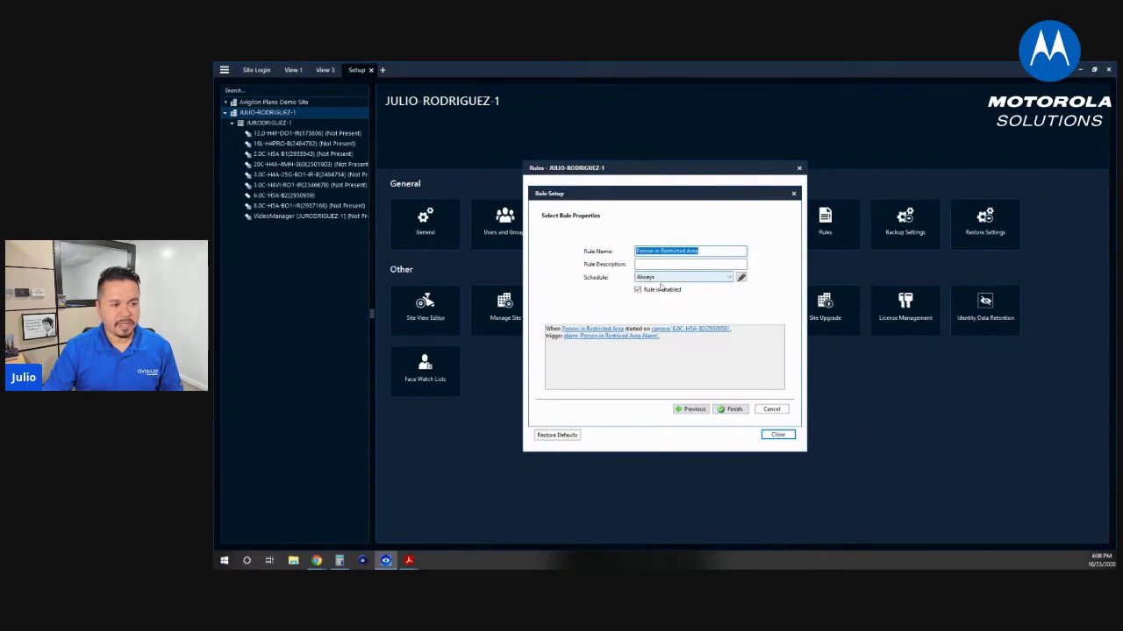
Try adding a new schedule with a weekly recurrence to the rule, then cancel it along with the rule edit and close the site rules
left_click(741, 278)
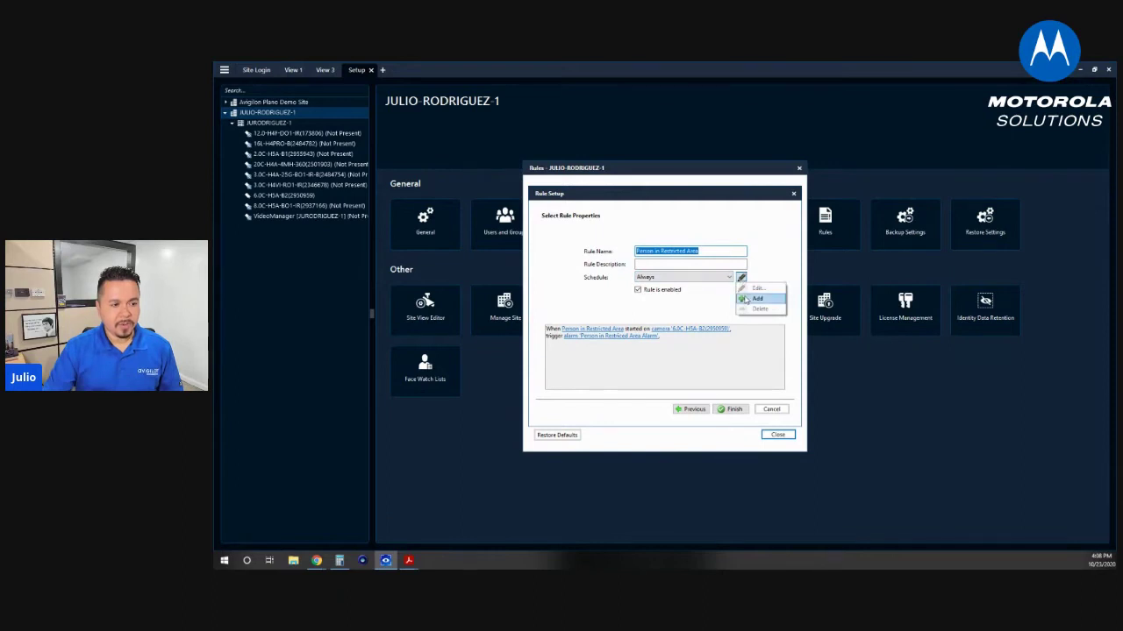
left_click(754, 299)
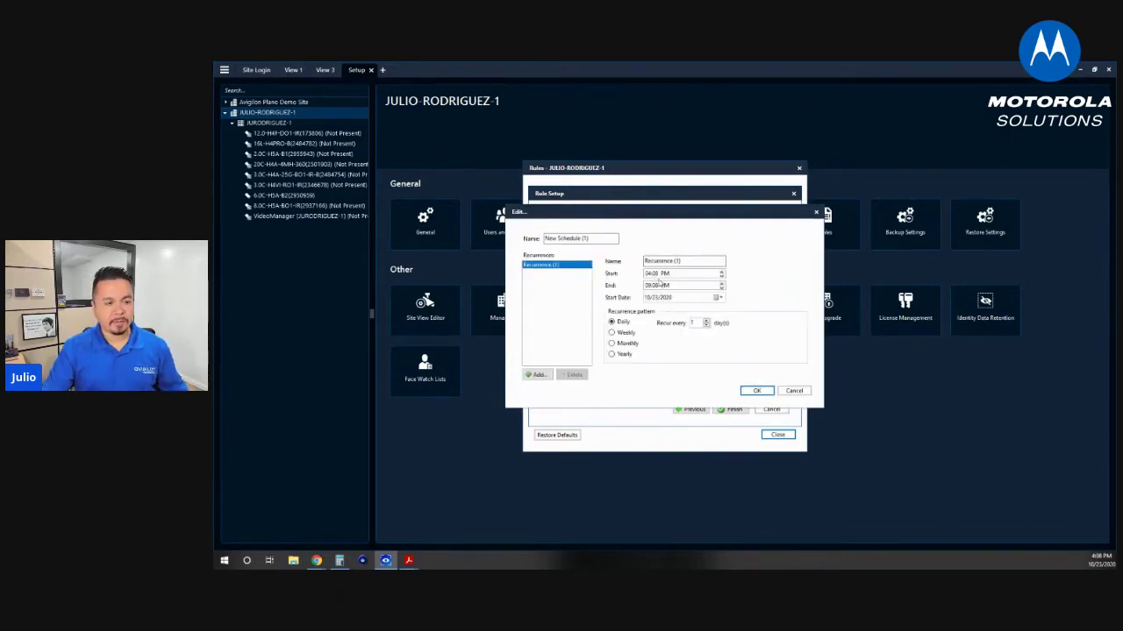
left_click(613, 334)
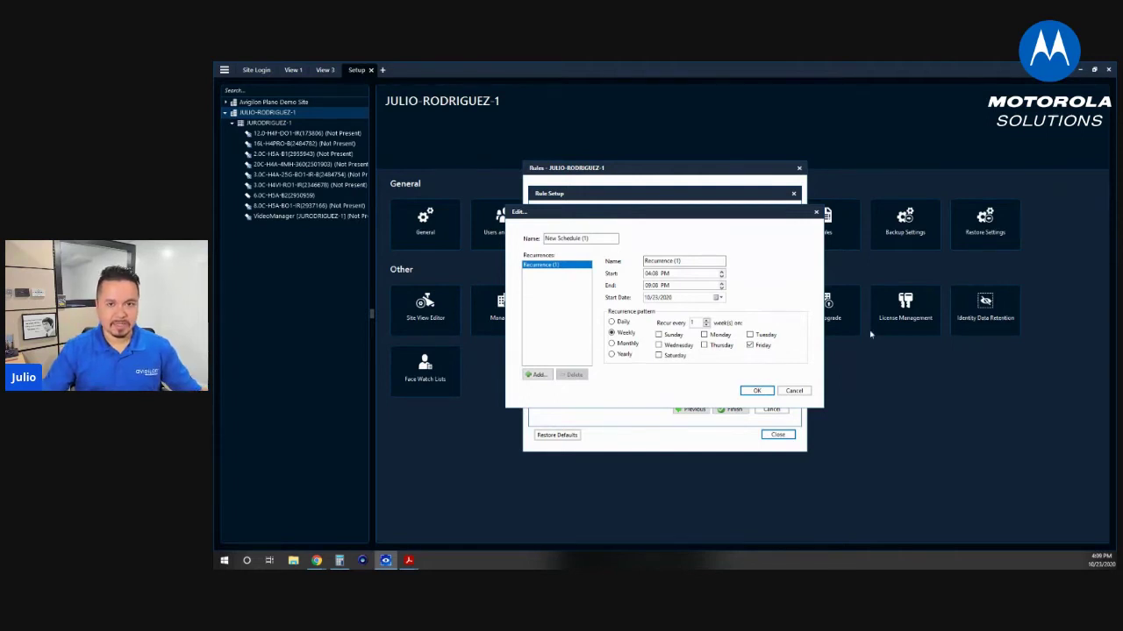
left_click(794, 390)
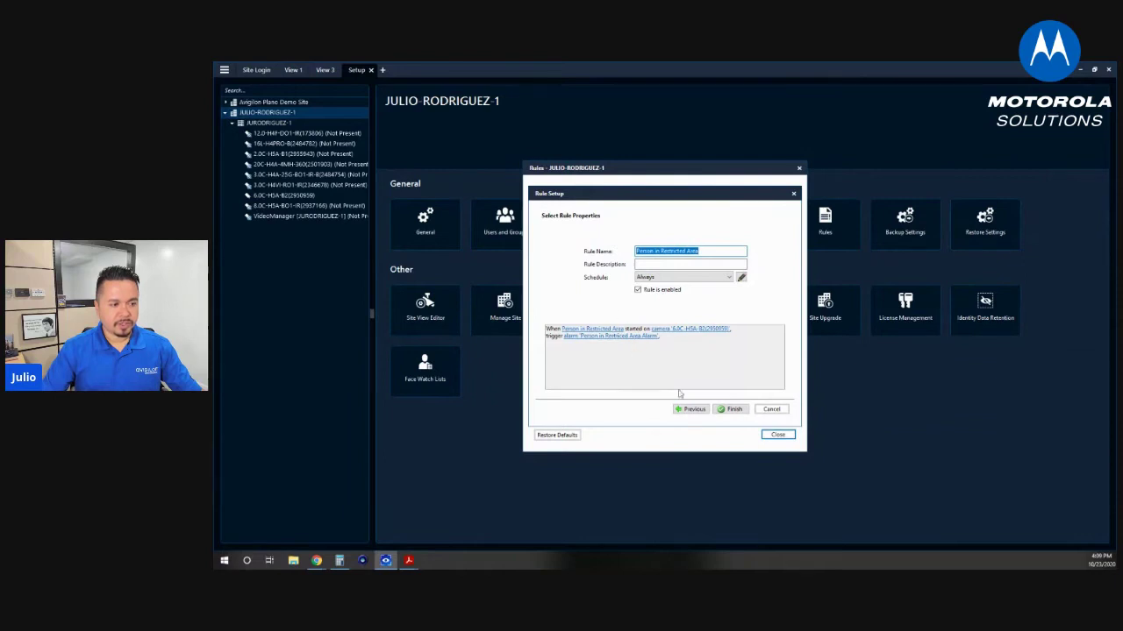
left_click(778, 410)
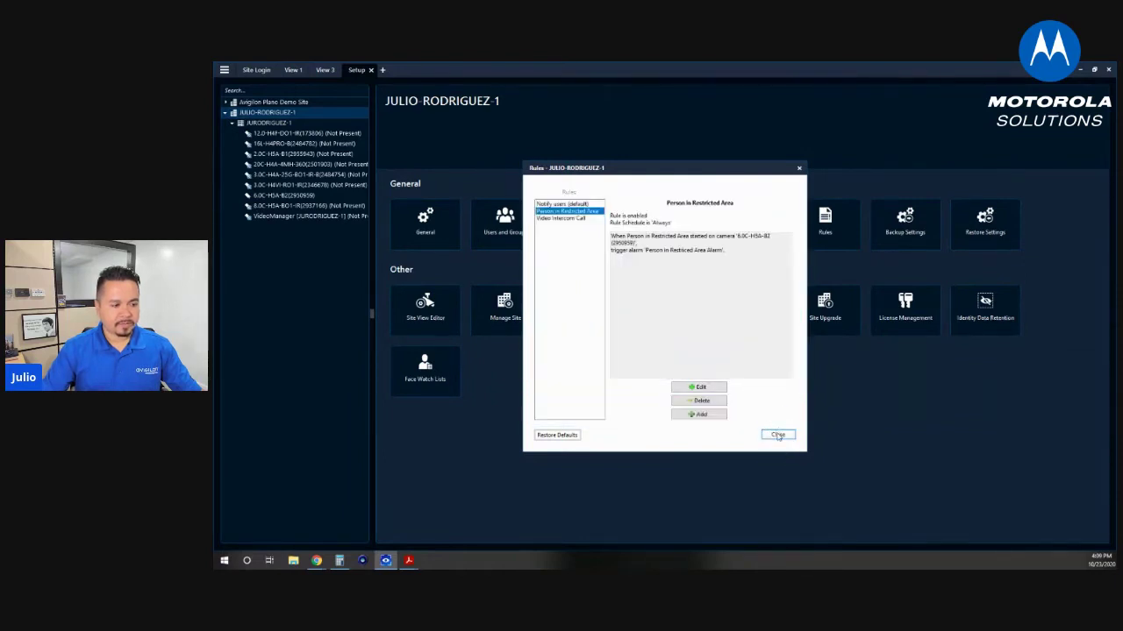
left_click(778, 434)
Open the Person in Restricted Area Alarm for editing and review its trigger source, linked devices and recipients
left_click(690, 244)
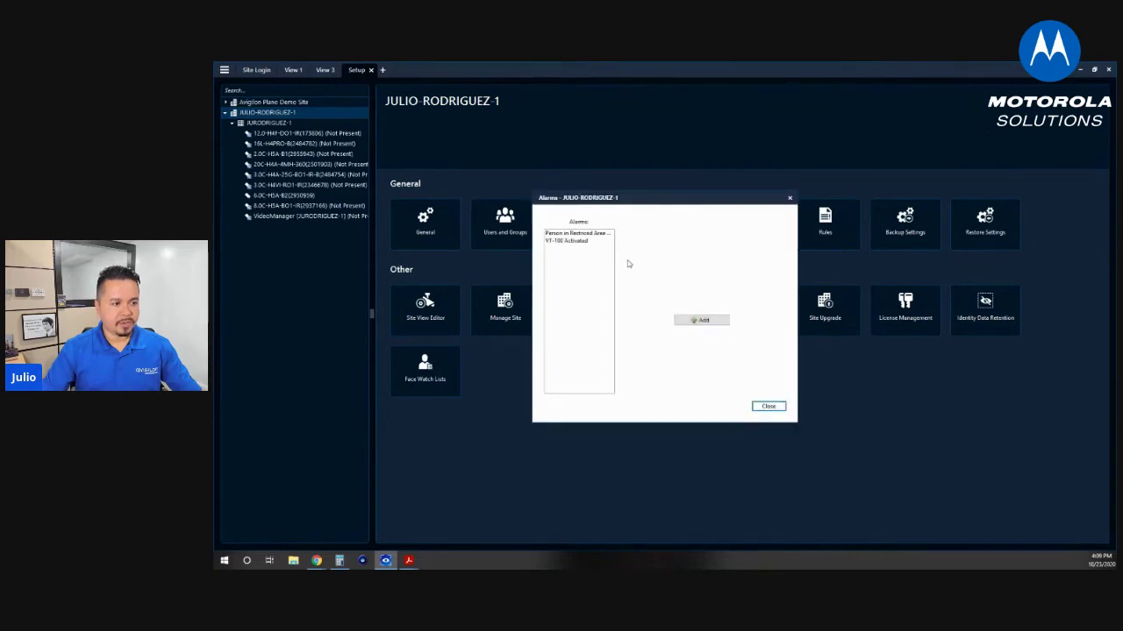
left_click(584, 235)
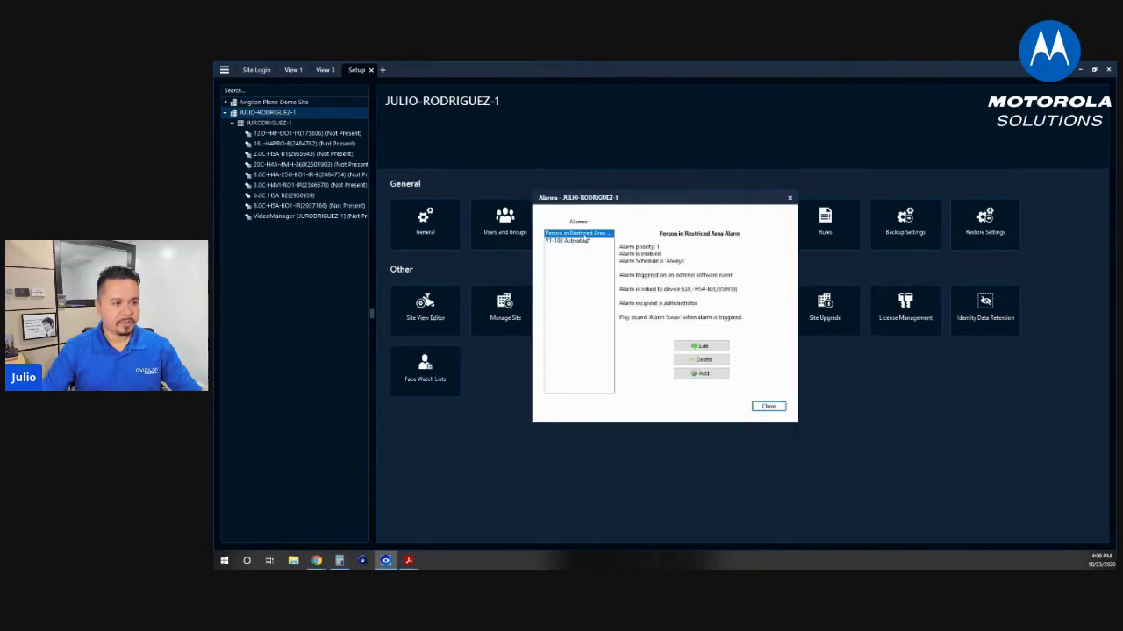
left_click(702, 346)
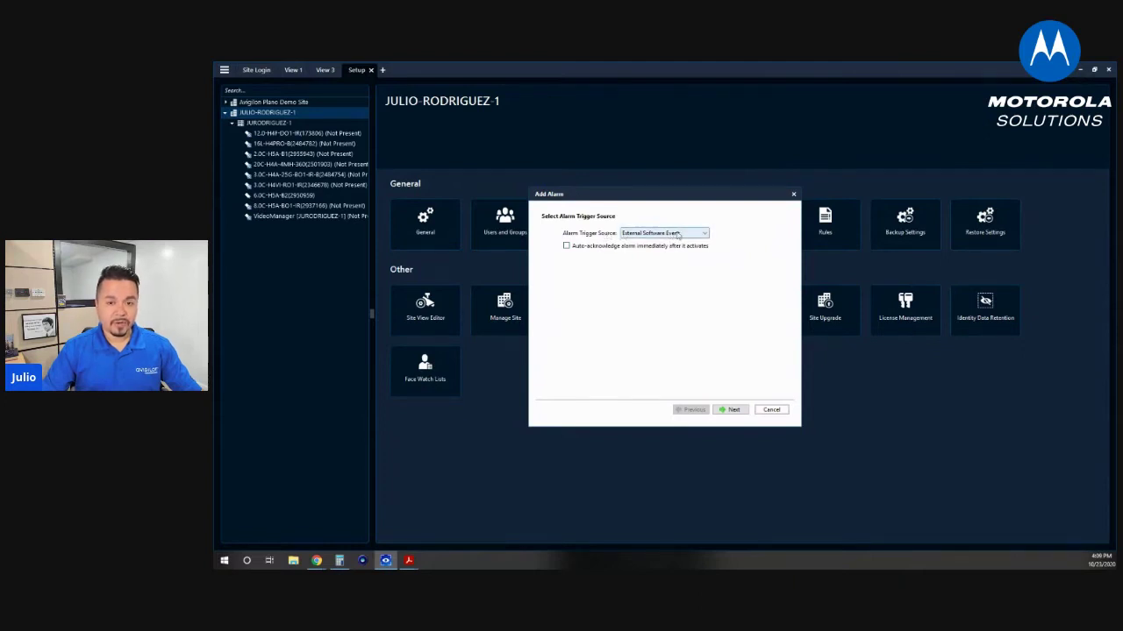
left_click(732, 409)
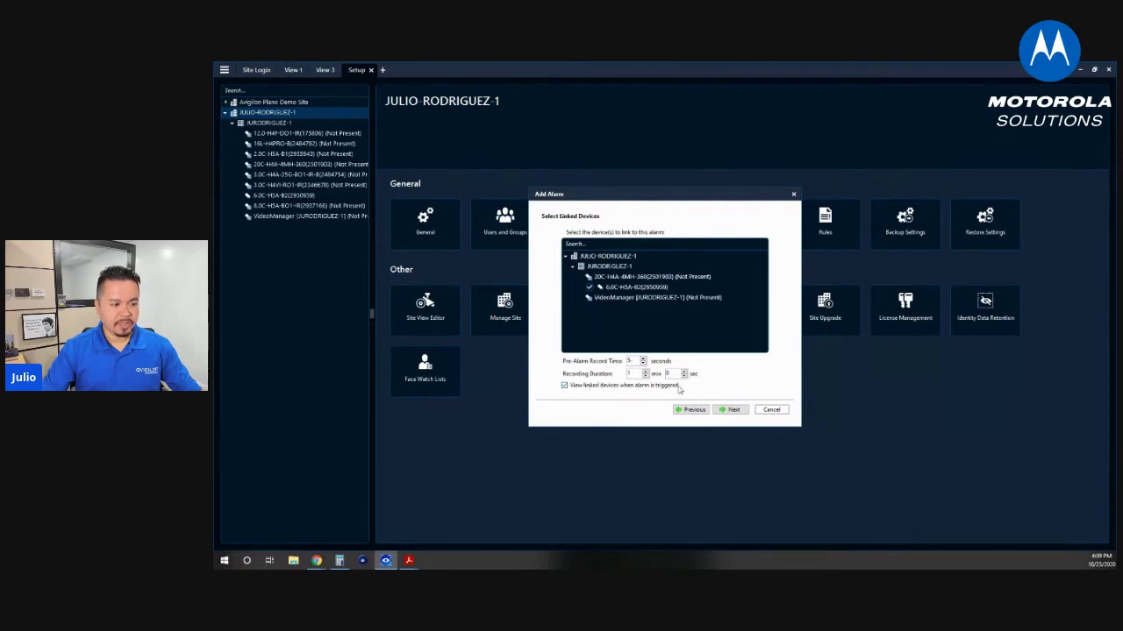
left_click(729, 409)
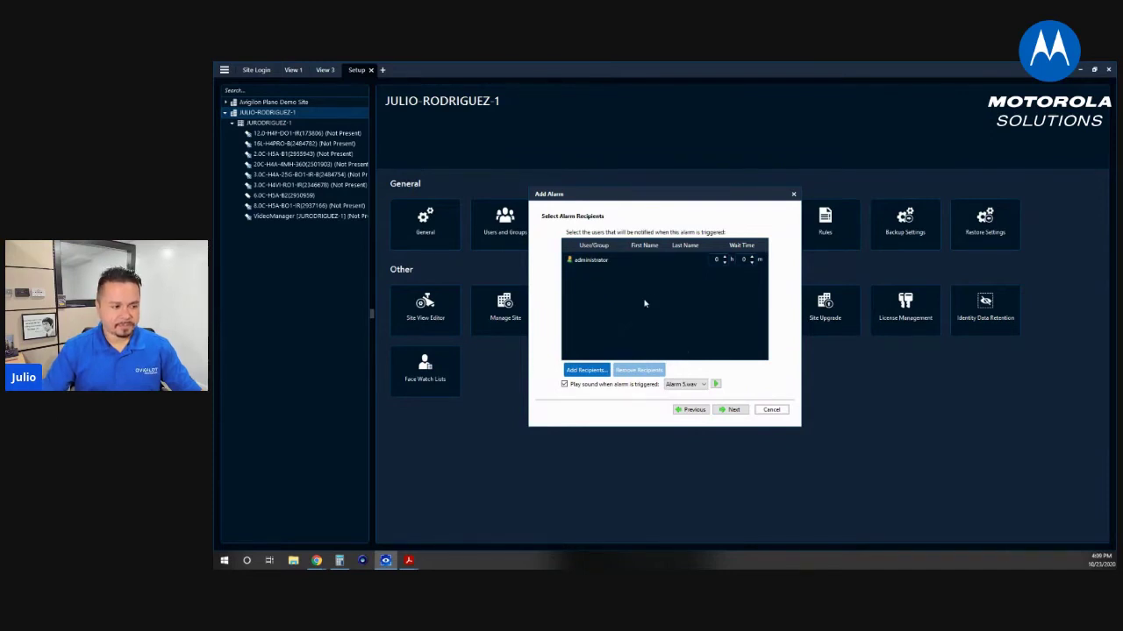
Try selecting Cloud Viewers as an additional alarm recipient, then cancel the user selection and the alarm edit
left_click(603, 370)
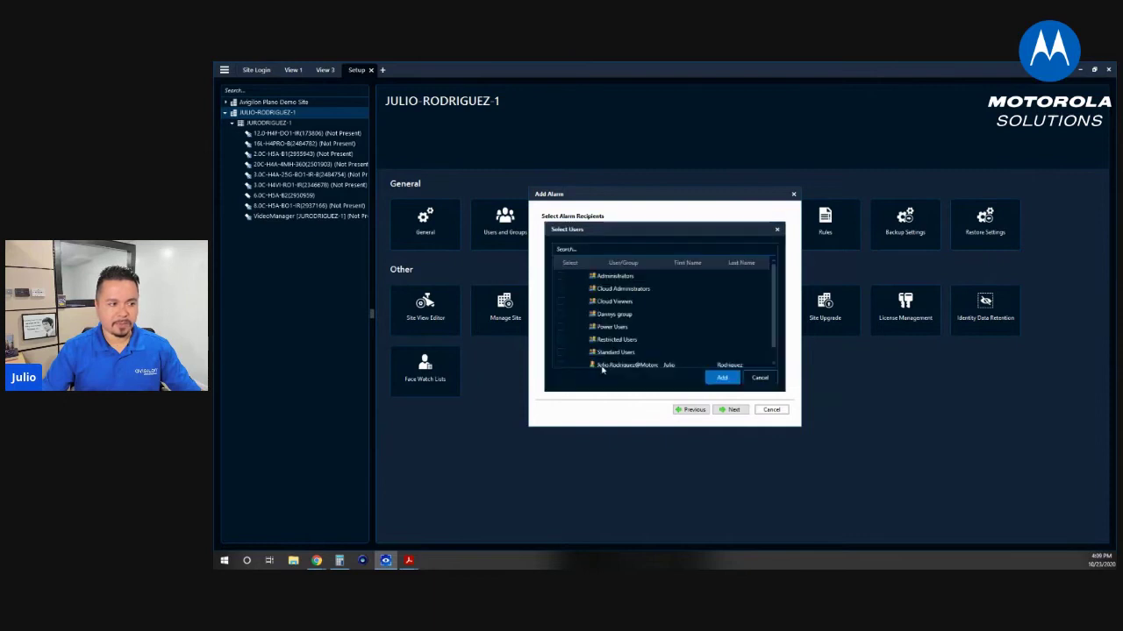
left_click(559, 301)
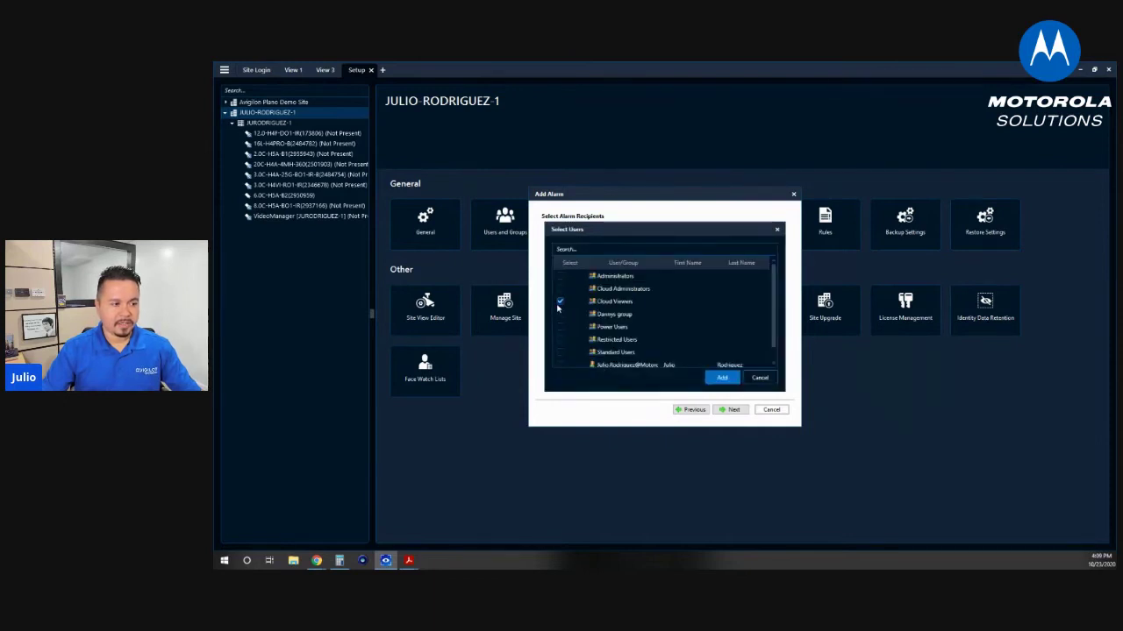
left_click(561, 314)
scroll(560, 318, "down", 1)
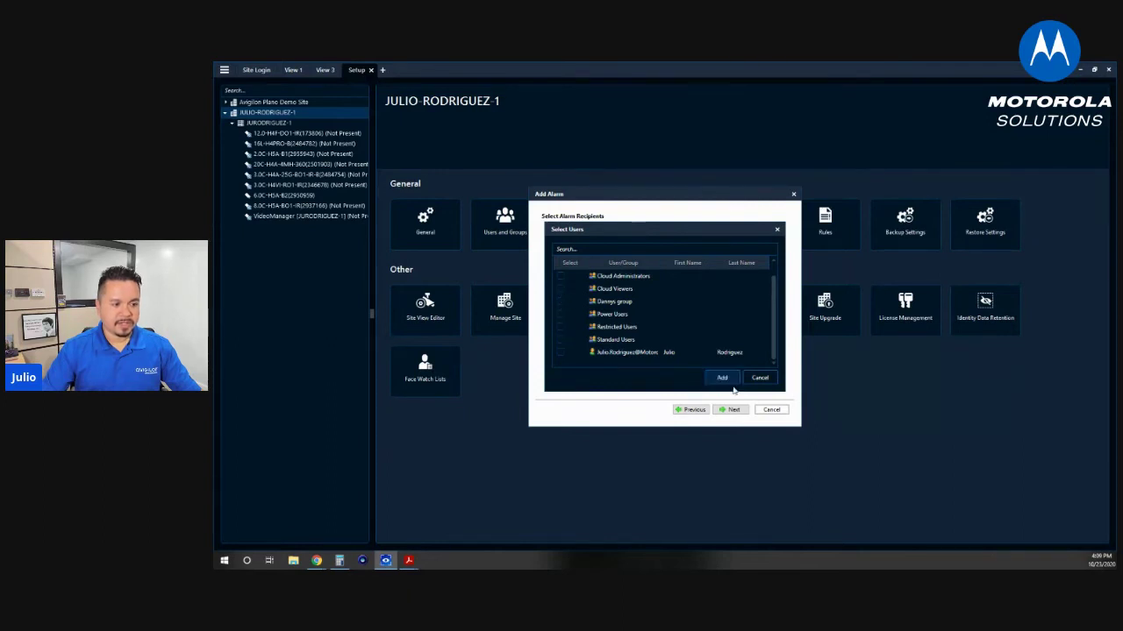
left_click(760, 380)
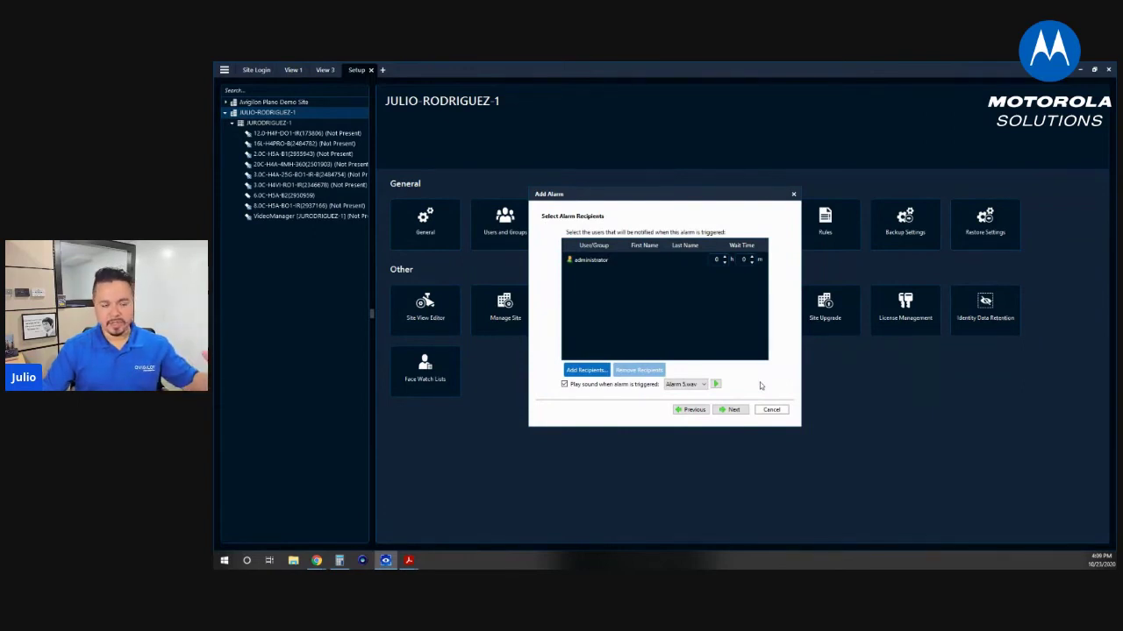
left_click(771, 410)
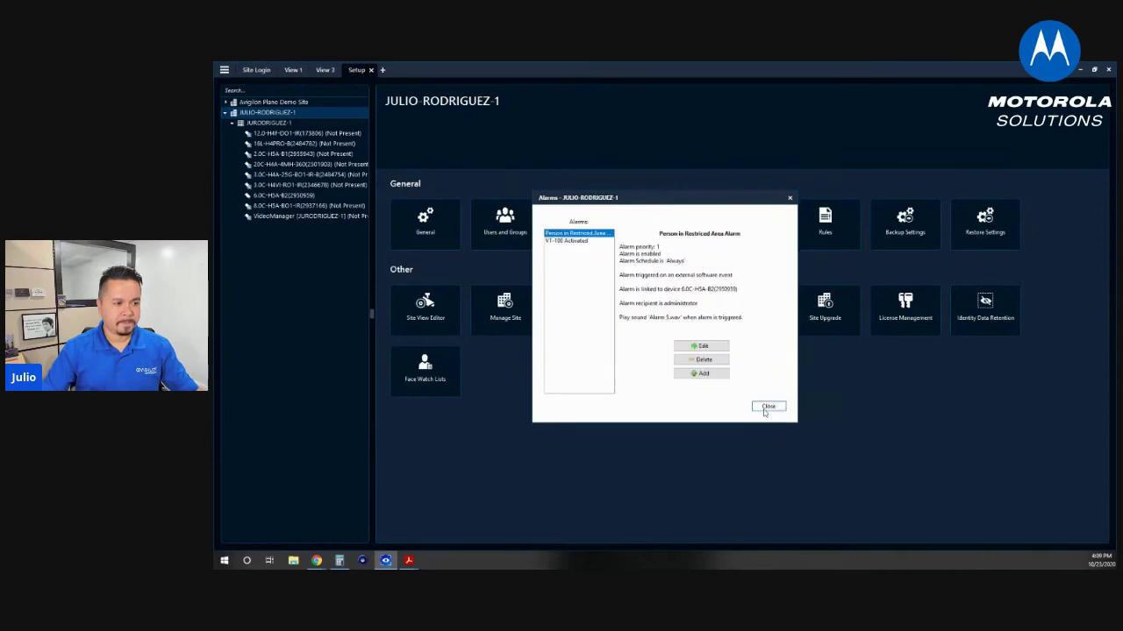
Reopen the Person in Restricted Area Alarm, review its settings up to the acknowledgment action, then cancel and close the site alarms
left_click(706, 346)
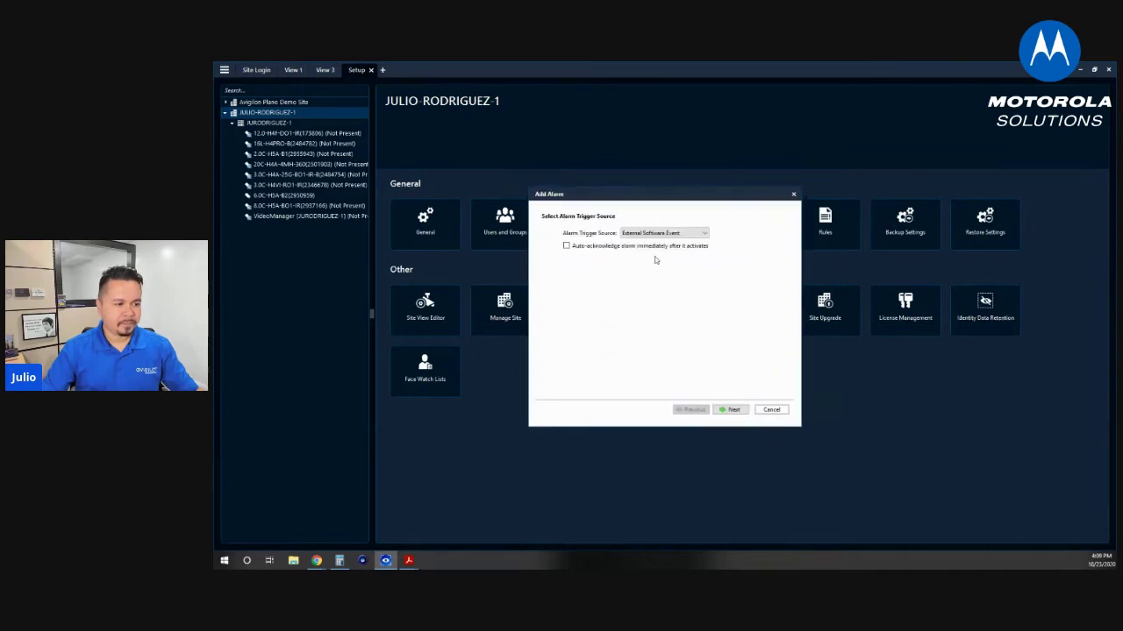
left_click(722, 409)
left_click(722, 409)
left_click(724, 410)
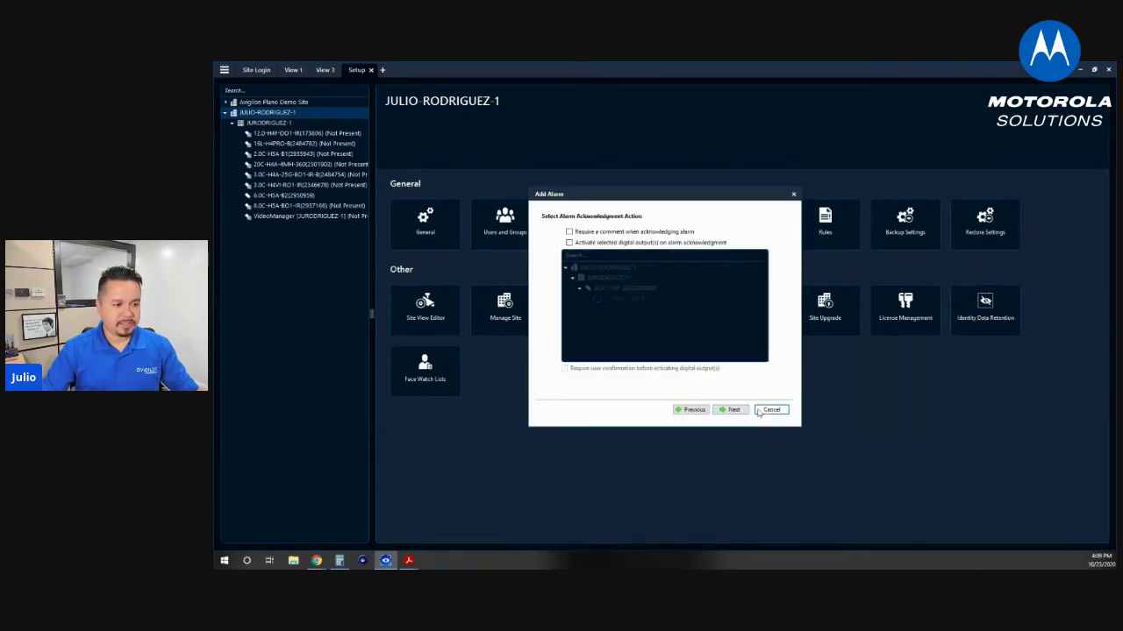
left_click(760, 411)
left_click(760, 408)
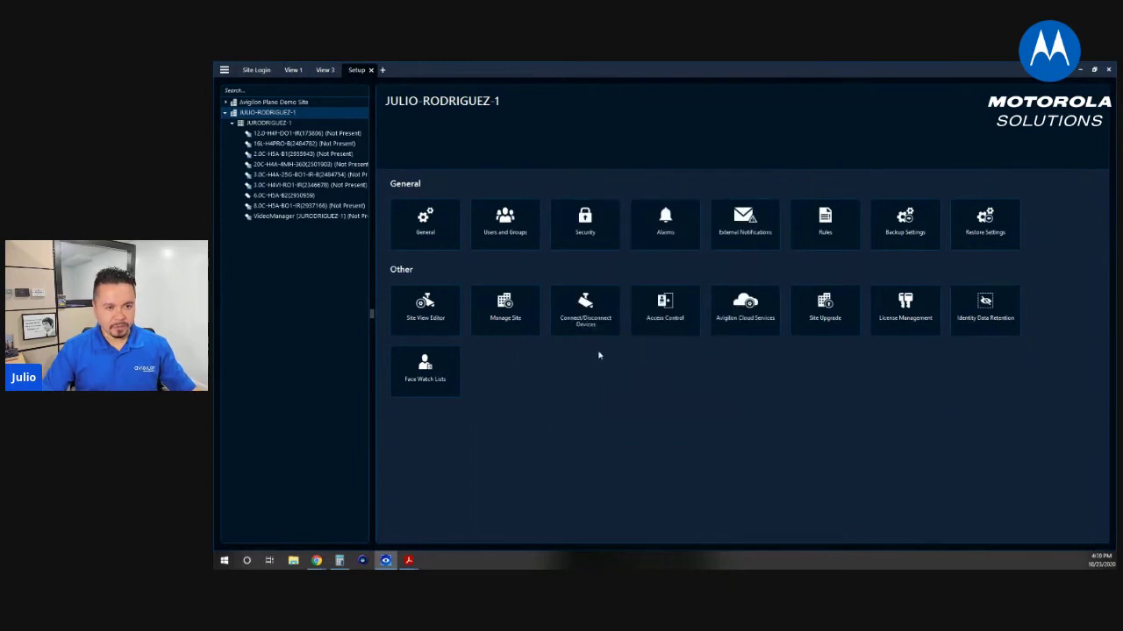
Close View 3 and the site setup, returning to the live View 1
left_click(323, 70)
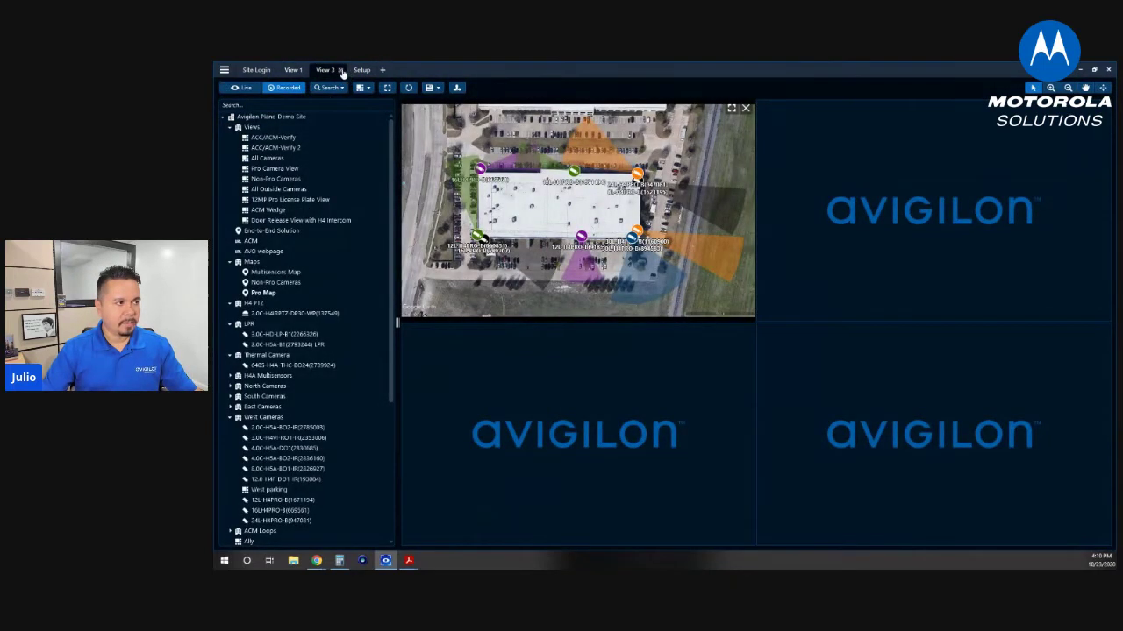
left_click(341, 70)
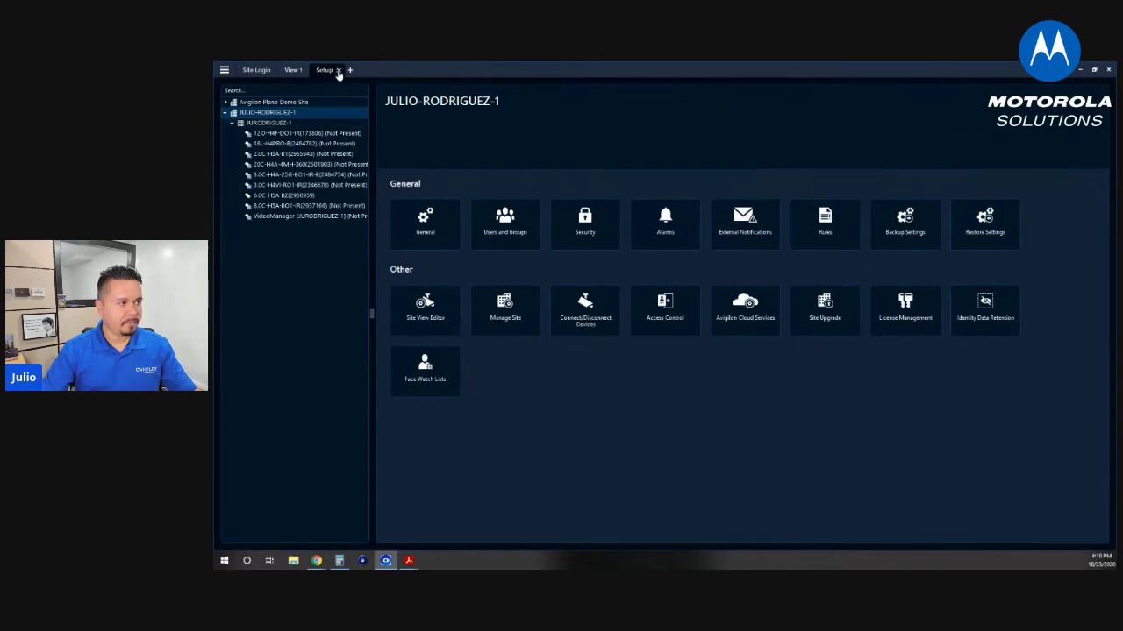
left_click(337, 70)
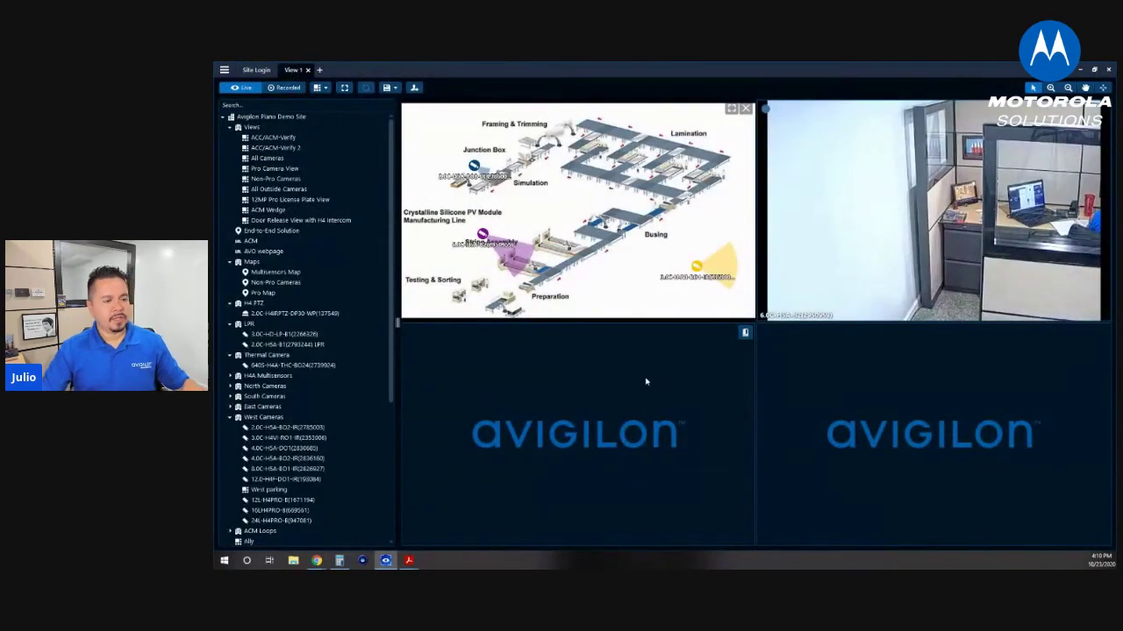
Close the map shown in View 1 and acknowledge the Person in Restricted Area Alarm
left_click(745, 108)
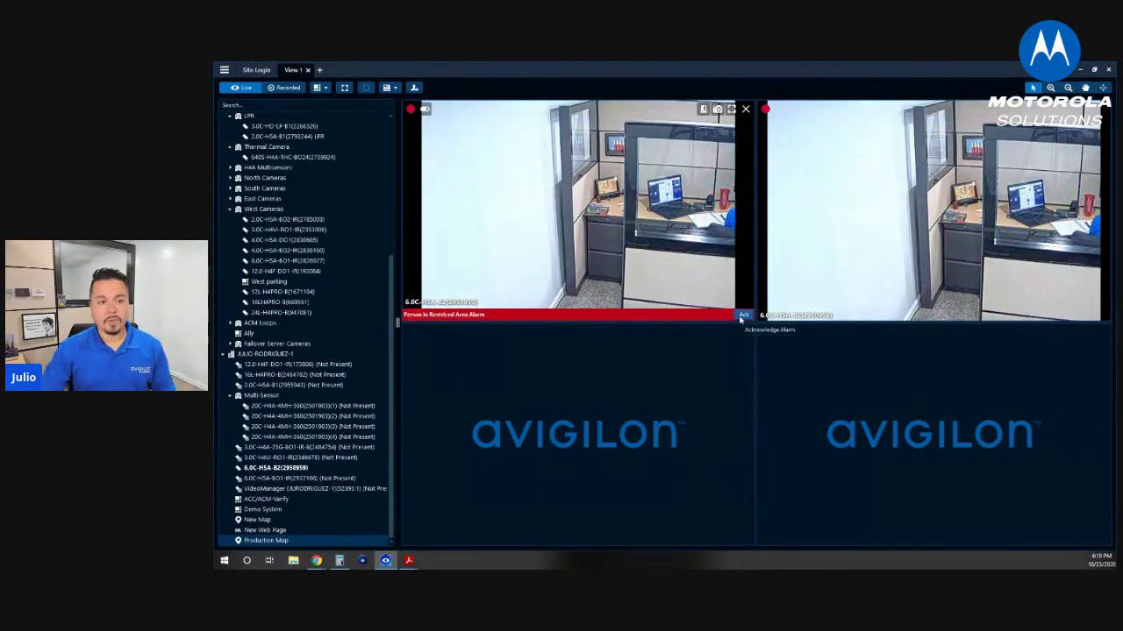
left_click(742, 316)
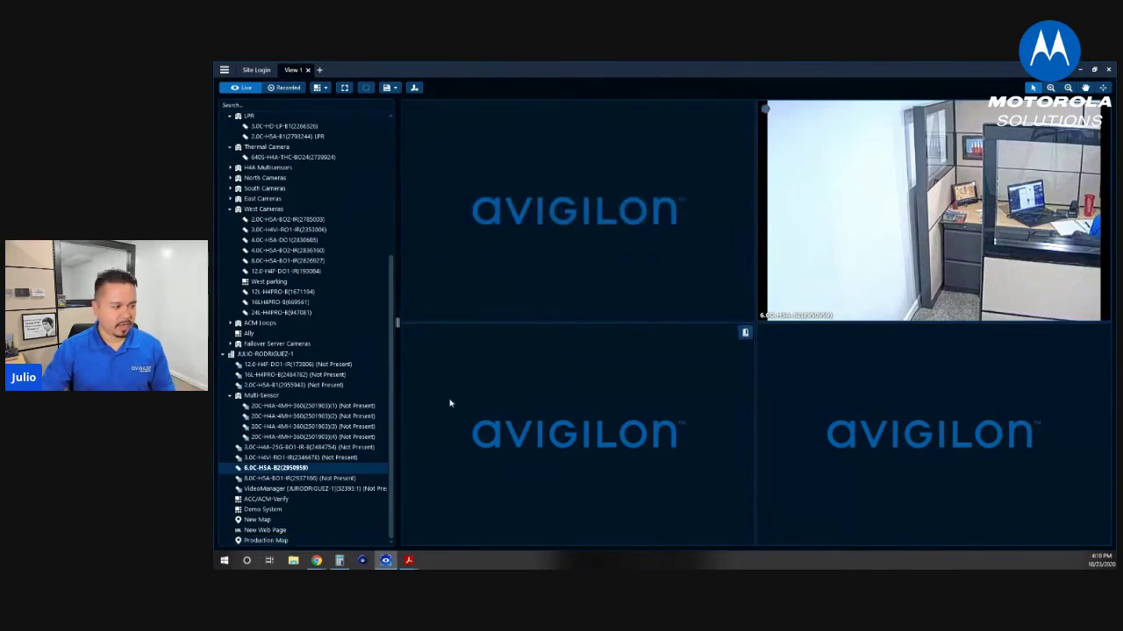
Place the Production Map in the empty pane beside the 6.0C-H5A-B2 camera and change the view layout to 10 divisions
left_click_drag(263, 540, 526, 317)
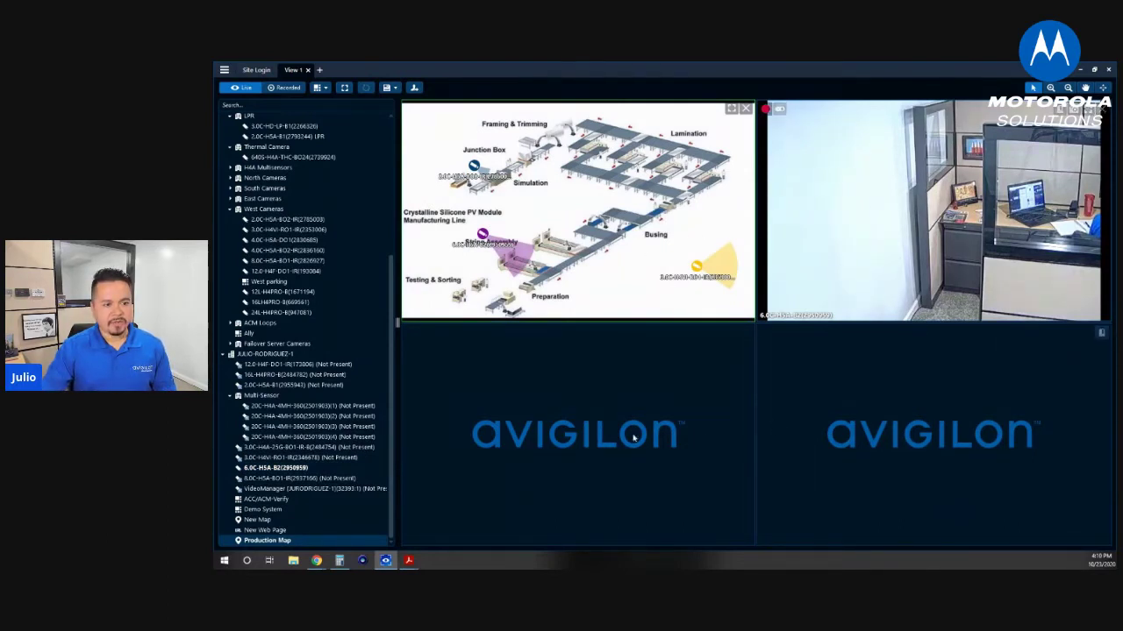
left_click(326, 88)
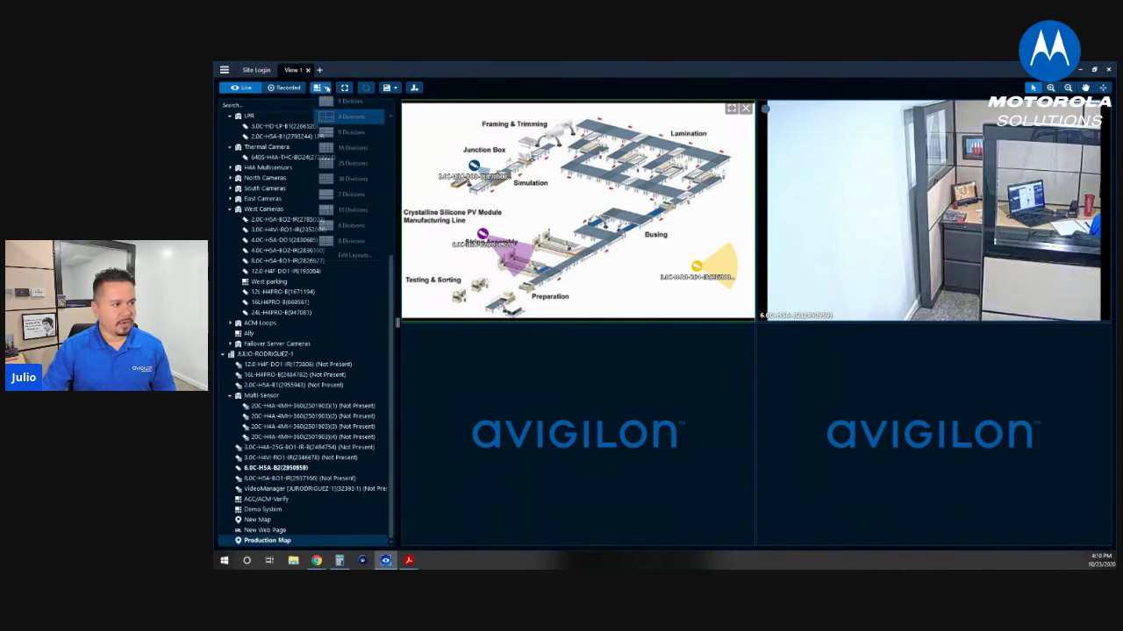
left_click(360, 211)
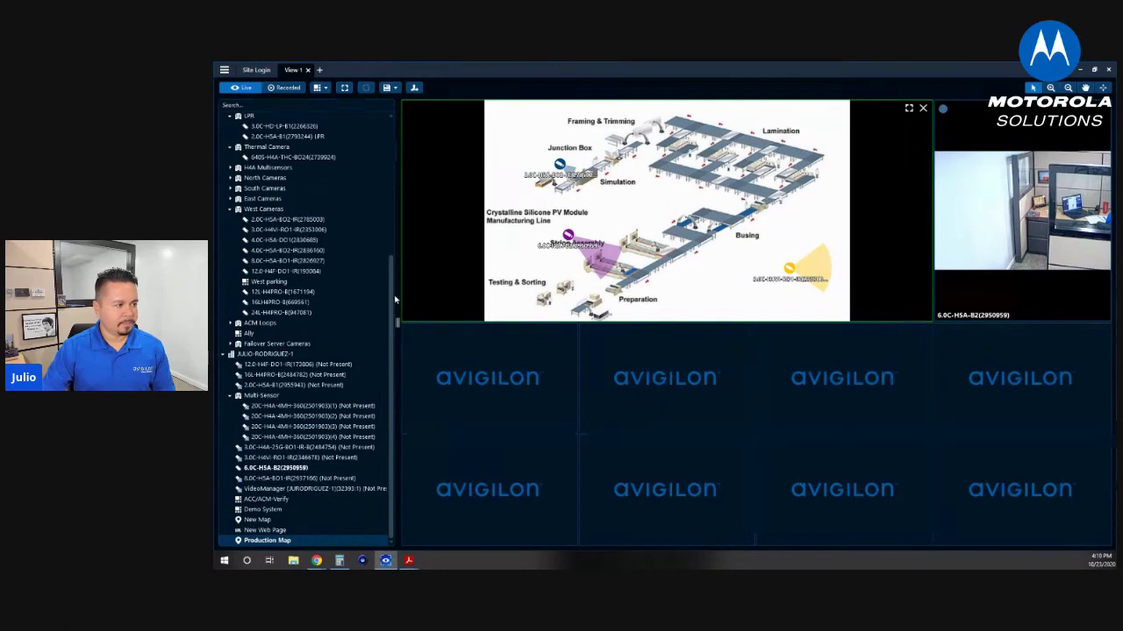
Add the 4.0C-H5A-BO2-IR and 3.0C-H4VI-RO1-IR West cameras below the map and move the 6.0C-H5A-B2 camera next to them
left_click_drag(317, 250, 429, 365)
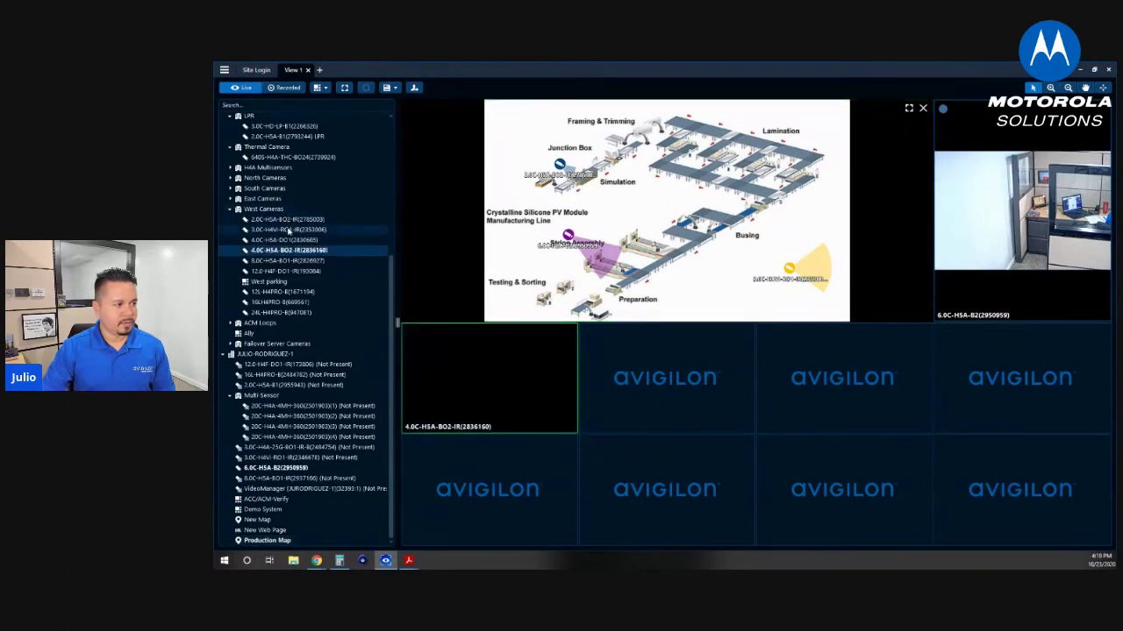
left_click_drag(612, 404, 613, 403)
left_click_drag(973, 254, 886, 386)
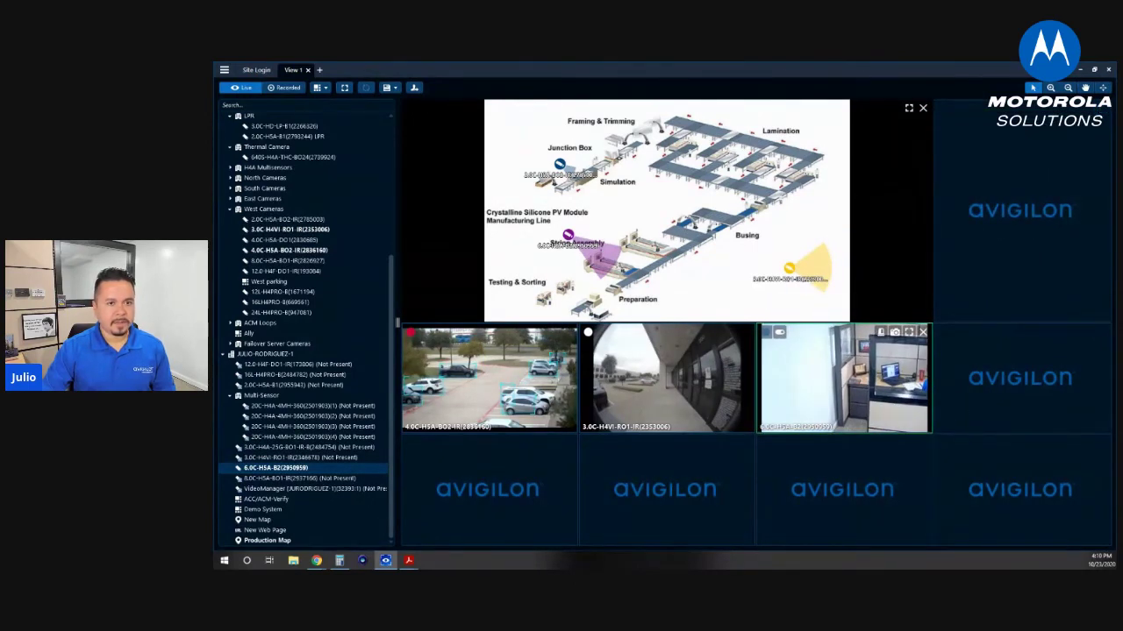
Switch the client's display settings to the Light Theme and apply the change
left_click(1064, 69)
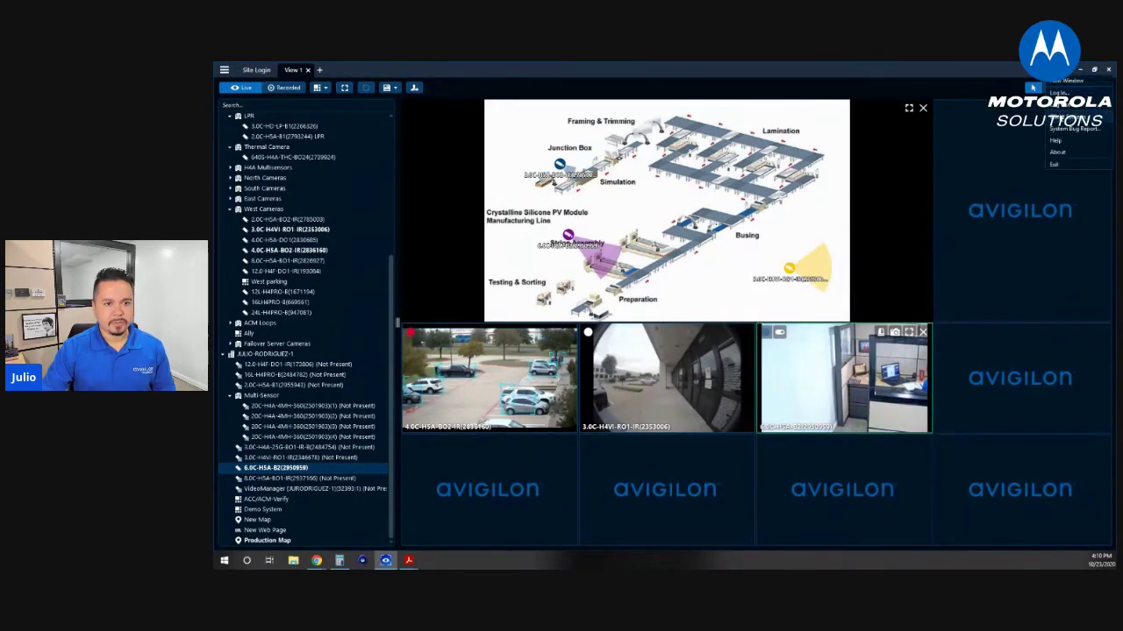
left_click(1060, 113)
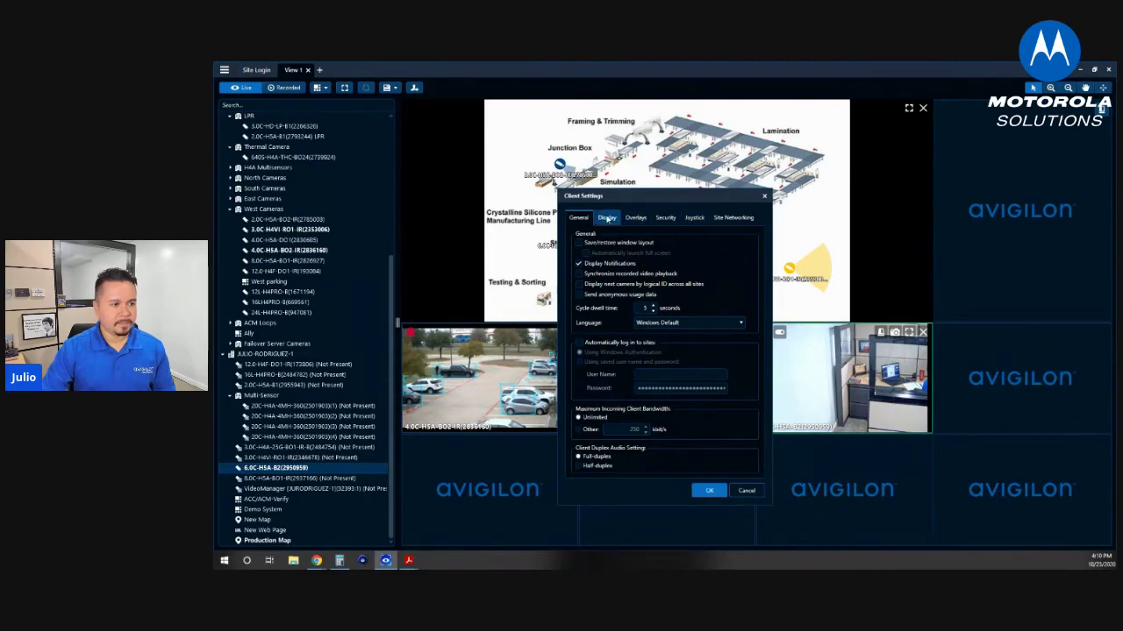
left_click(607, 218)
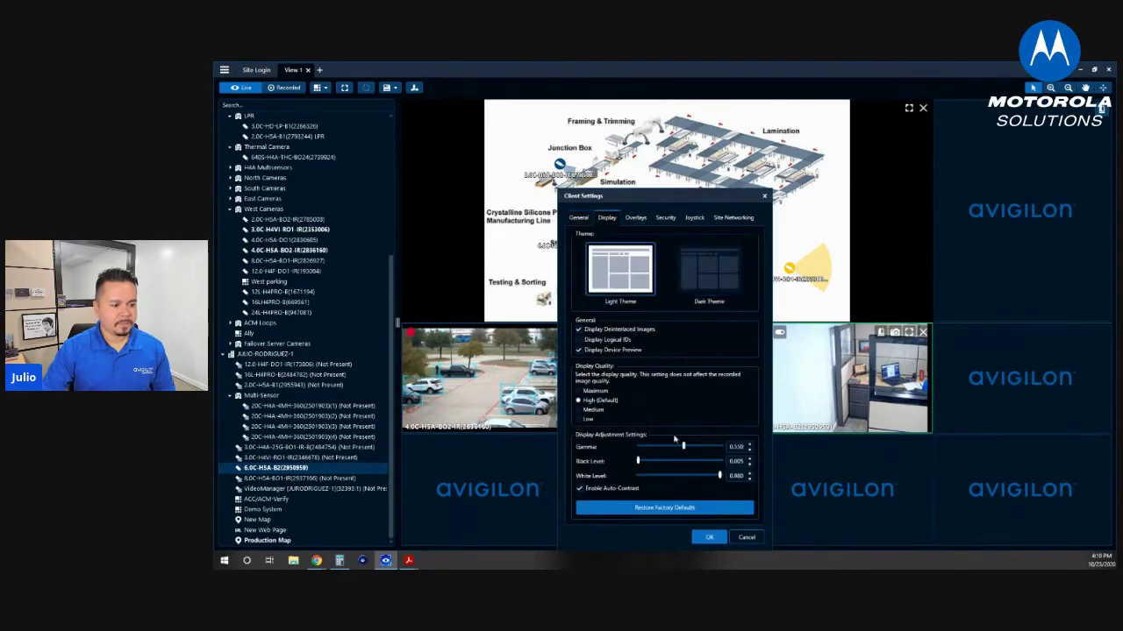
left_click(708, 536)
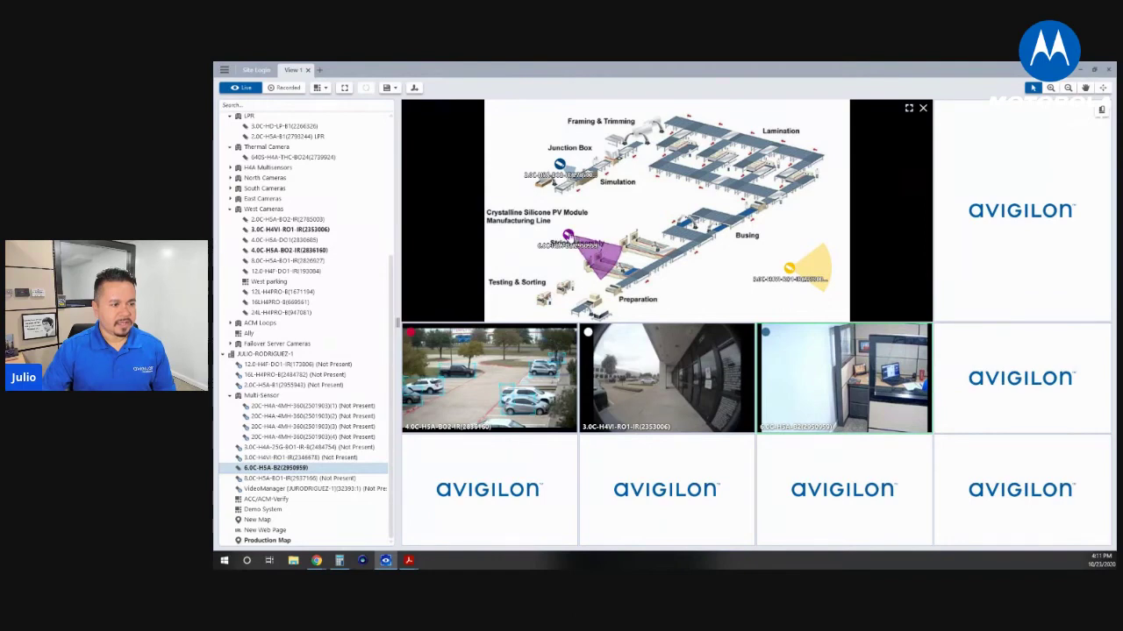
mouse_move(568, 237)
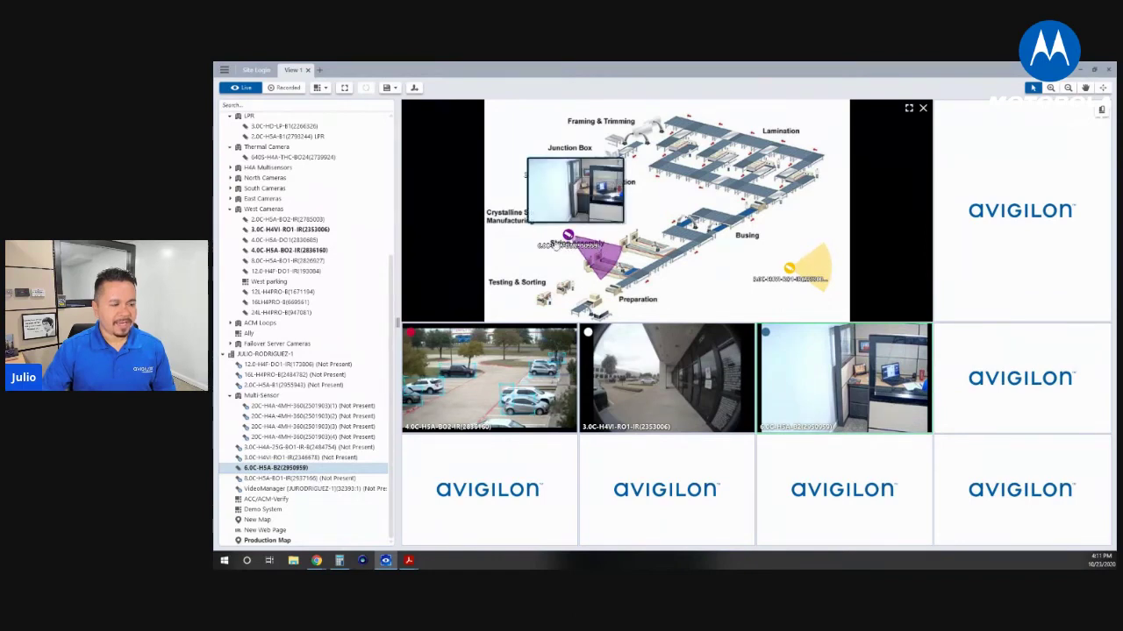